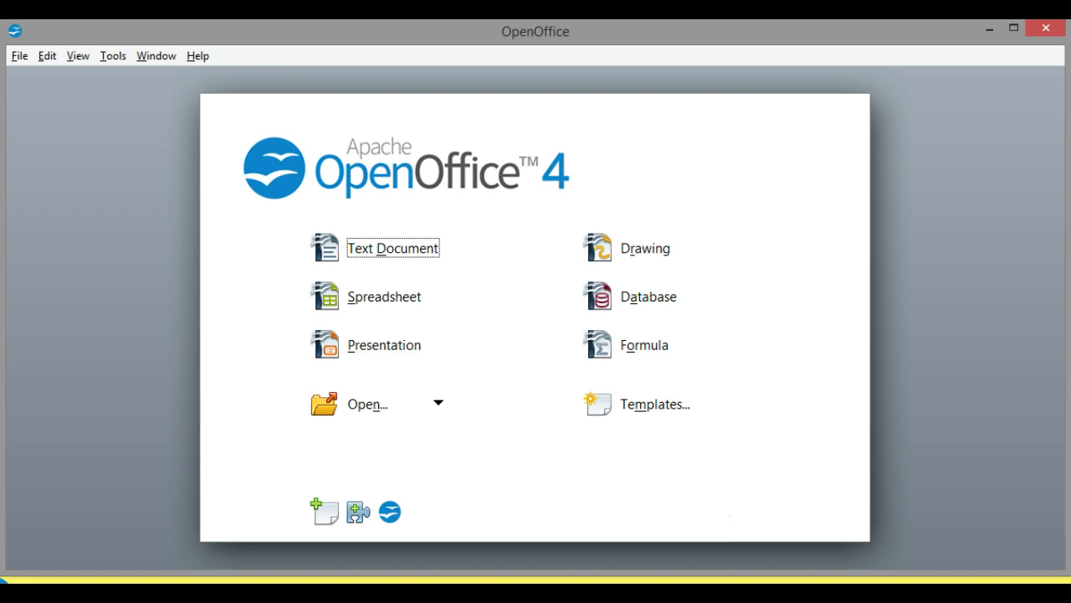
Create a new text document
click(413, 251)
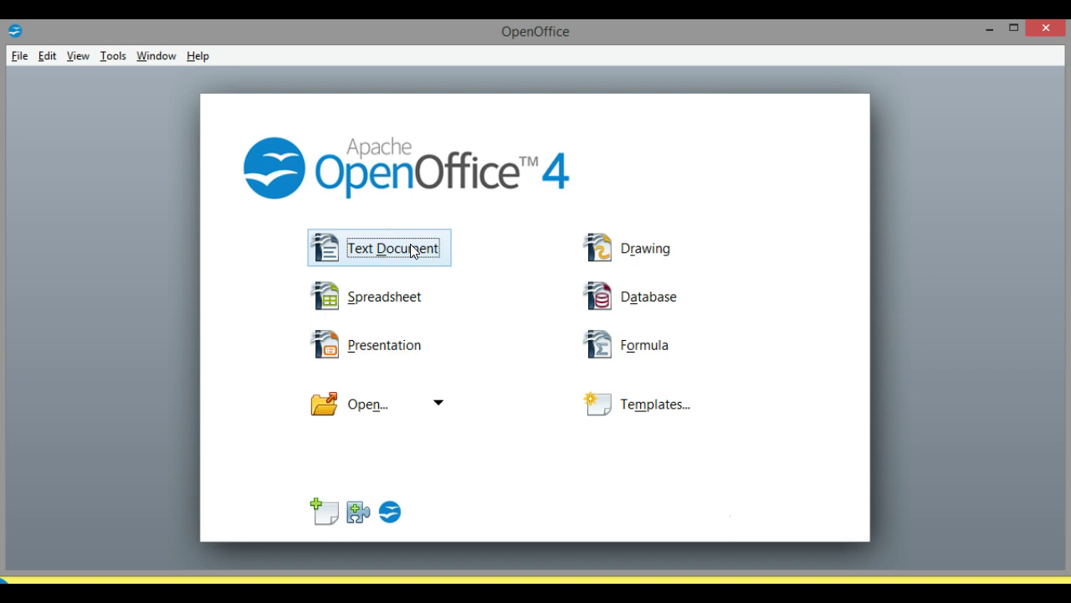
click(412, 251)
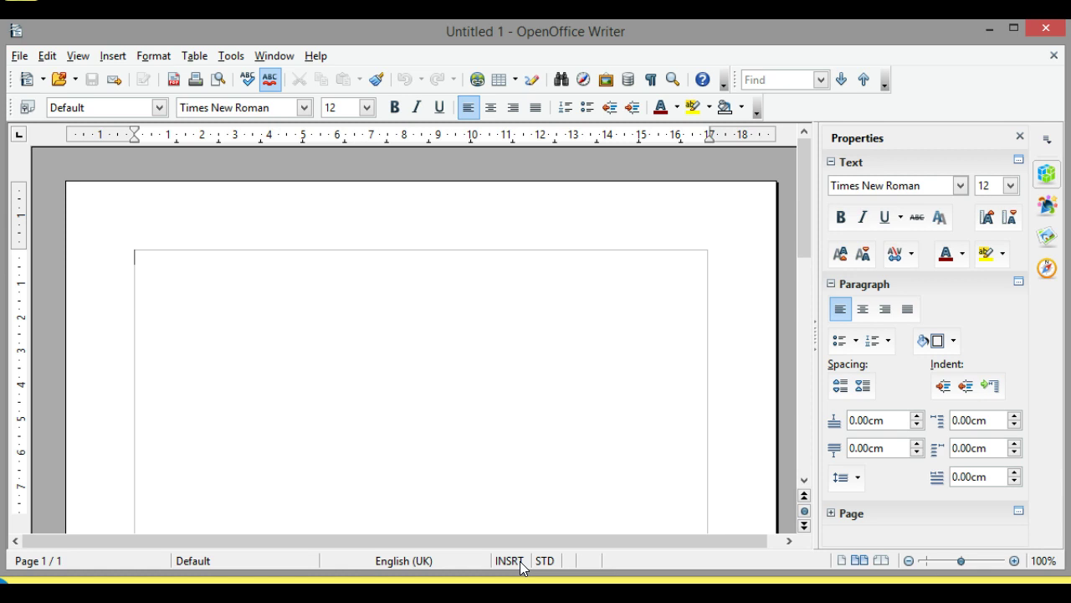
Toggle between insert and overwrite mode and cycle through the text selection modes, ending at INSRT and STD
click(522, 567)
click(523, 567)
click(543, 561)
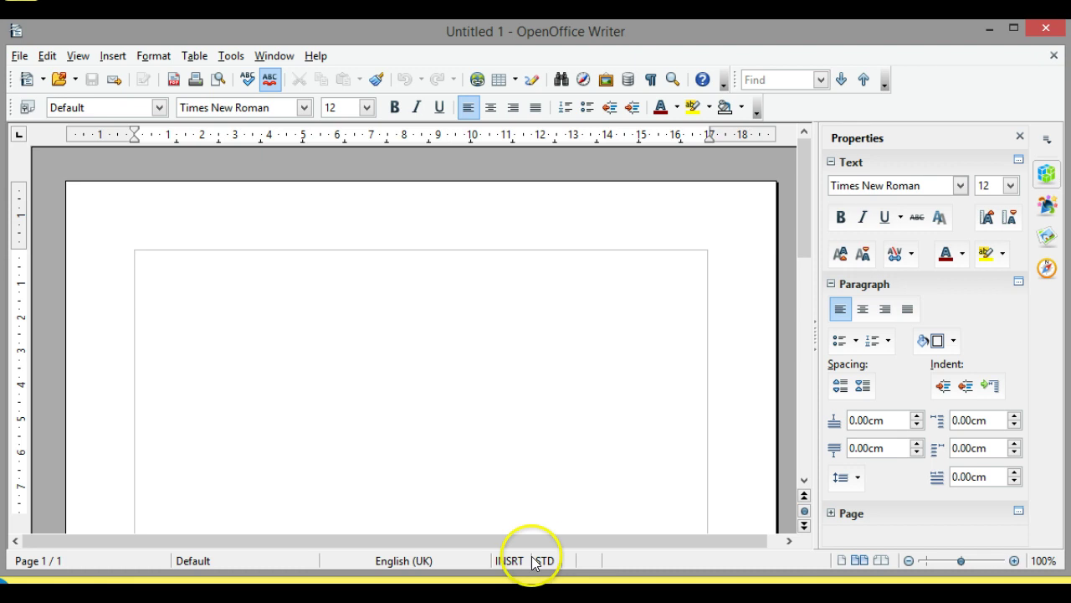
click(546, 562)
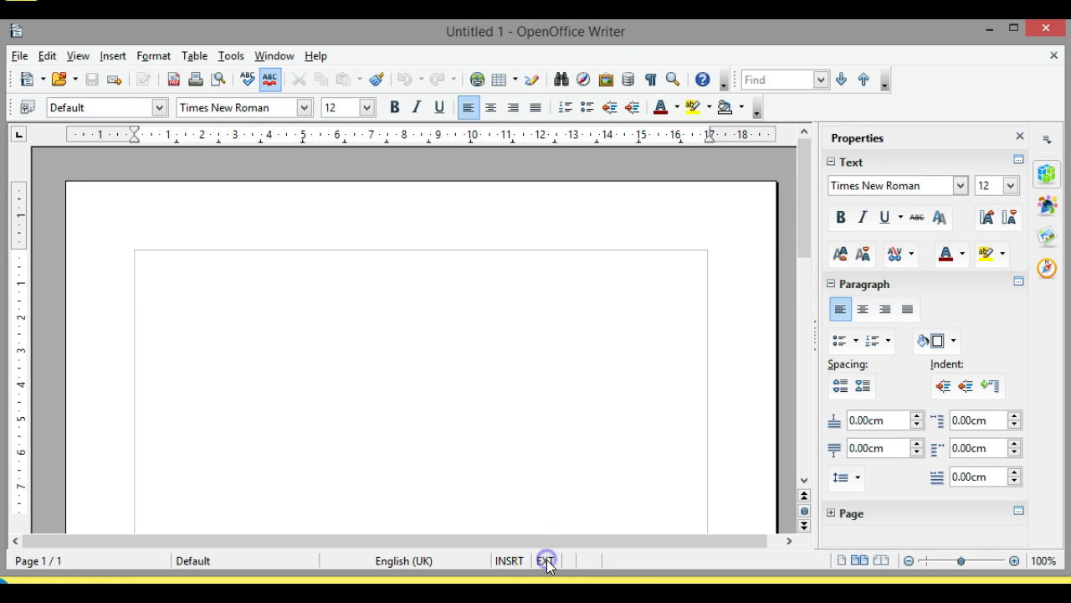
click(551, 568)
click(551, 569)
click(552, 571)
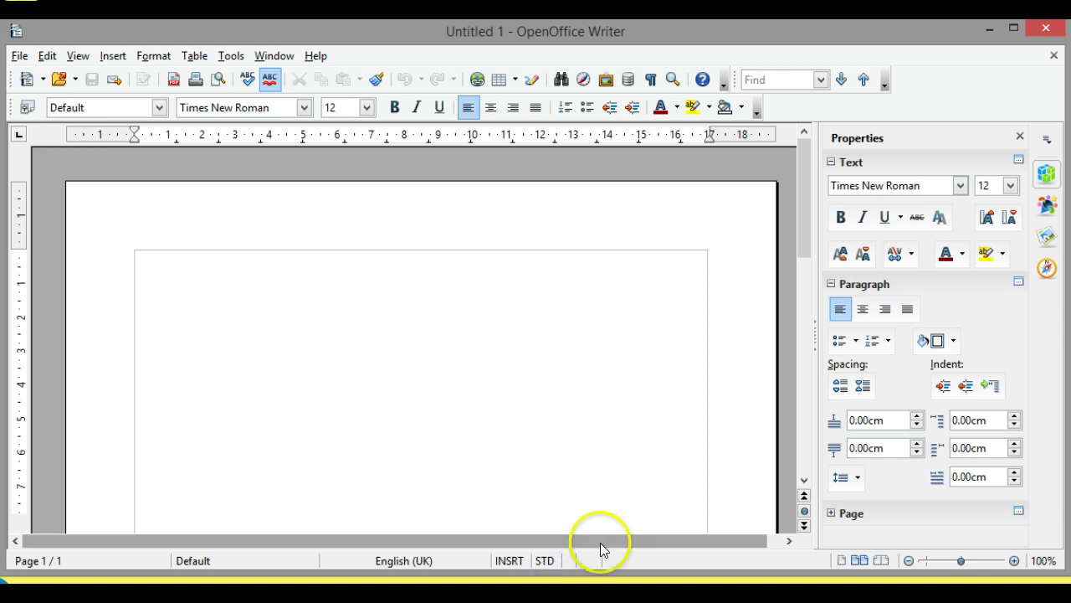
click(546, 567)
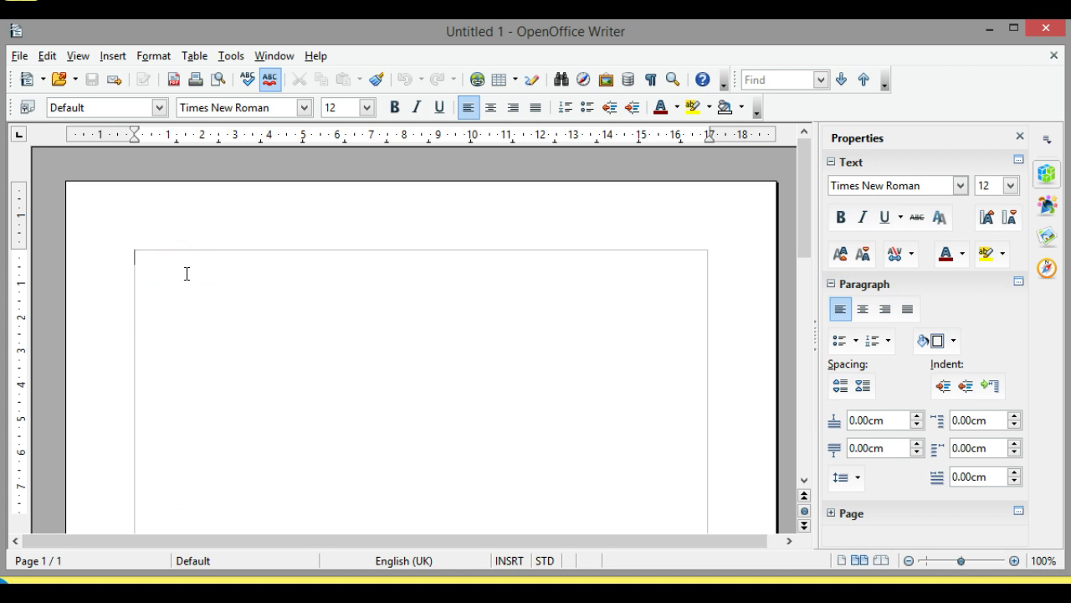
Enter the line "This is spom,e text" at the start of the page and correct its third word to "some"
text(this is spom,e)
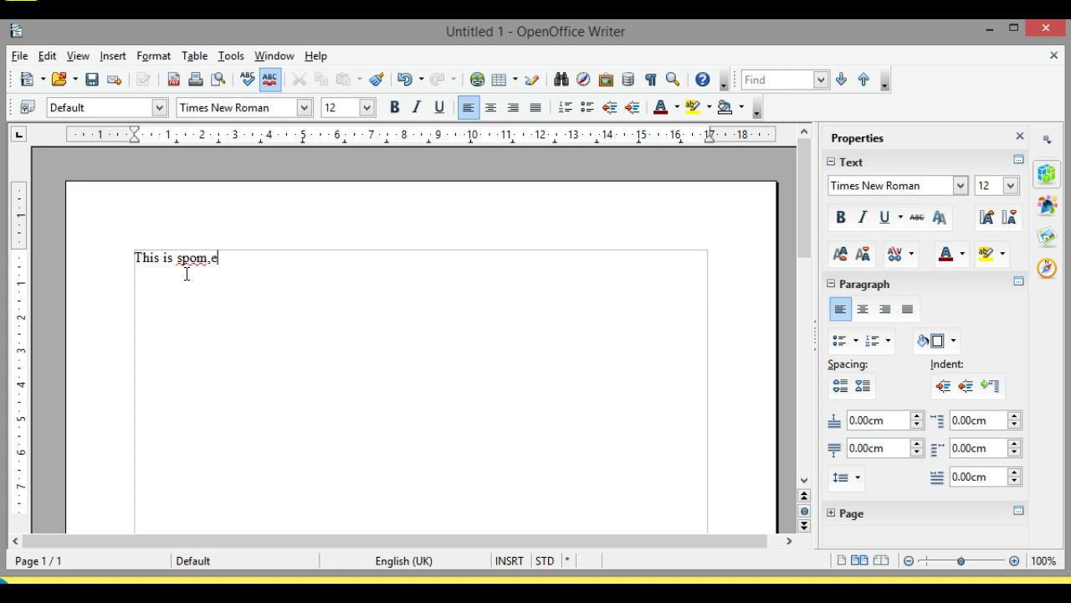
text( text)
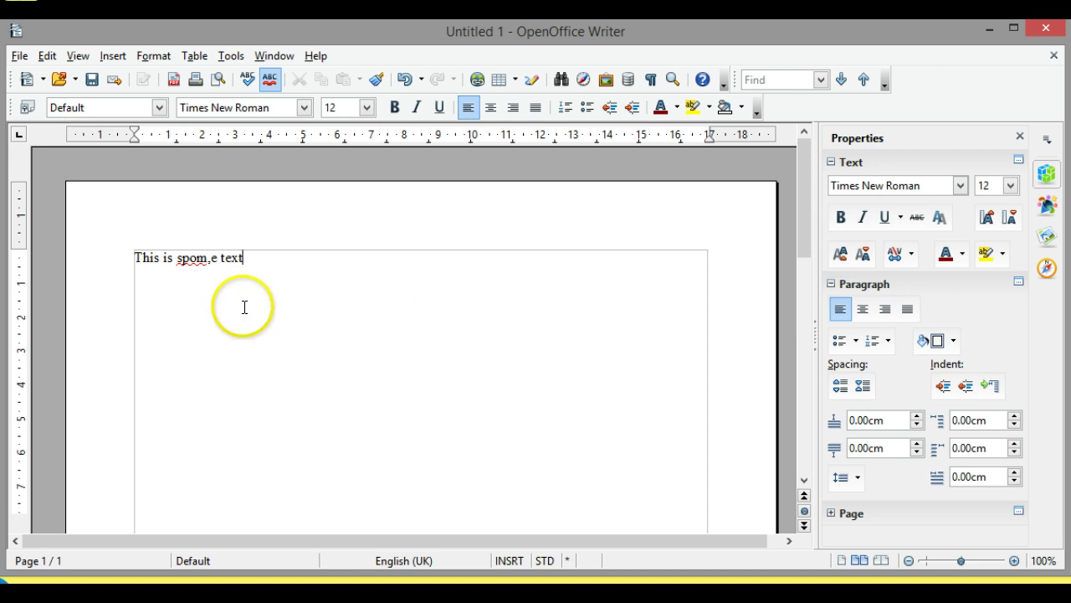
click(191, 258)
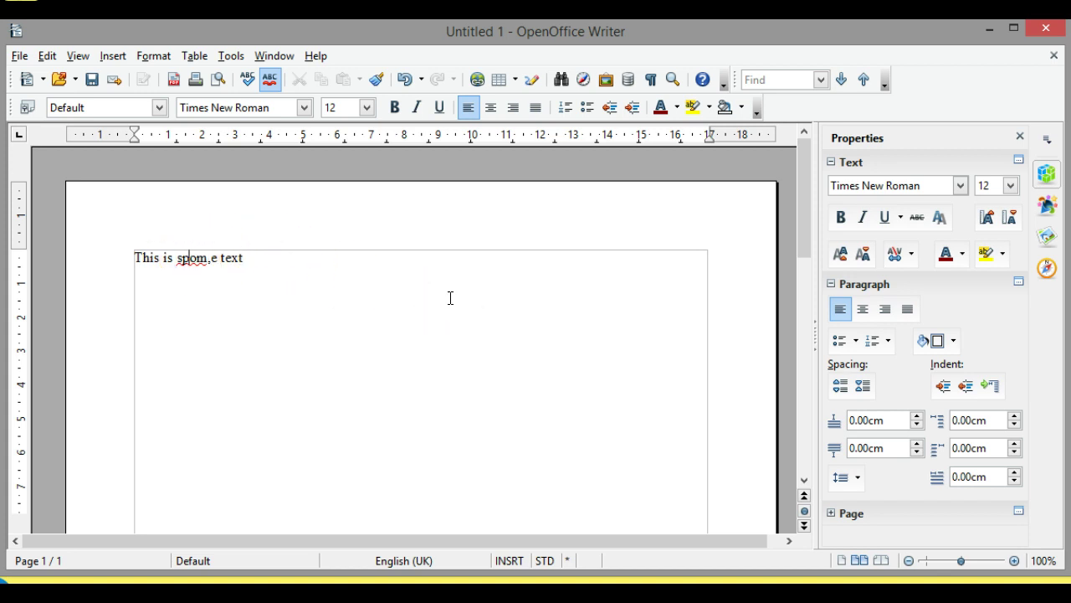
key(BackSpace)
key(Right)
key(Delete)
key(Left)
key(Right)
key(Right)
key(Right)
key(Right)
Start a second paragraph reading "it is importamt to note that when we are working with a wordprocess or"
text(it)
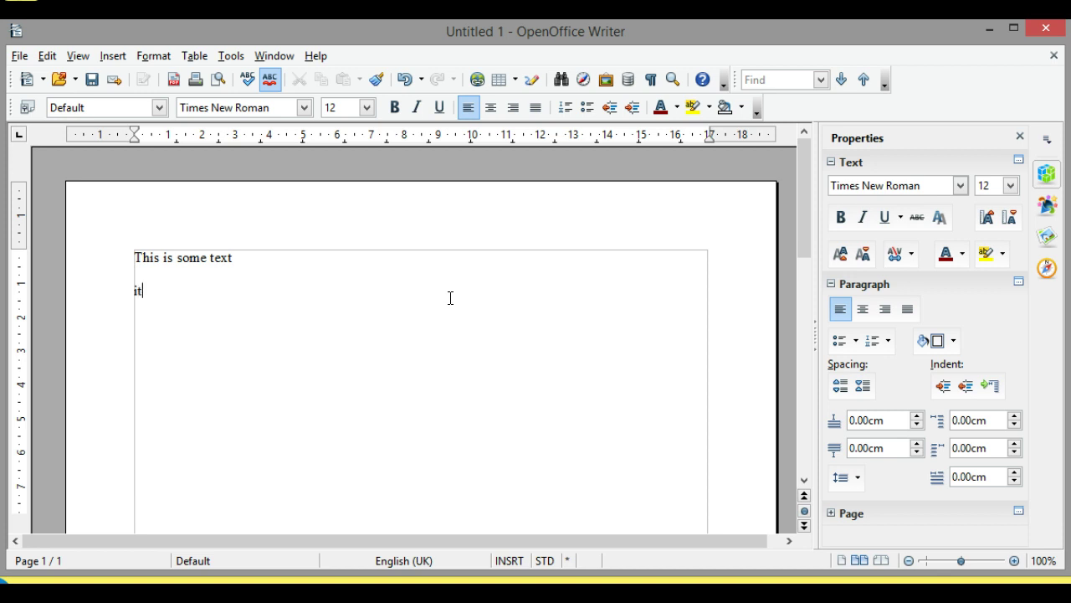
text( is importamt to note that)
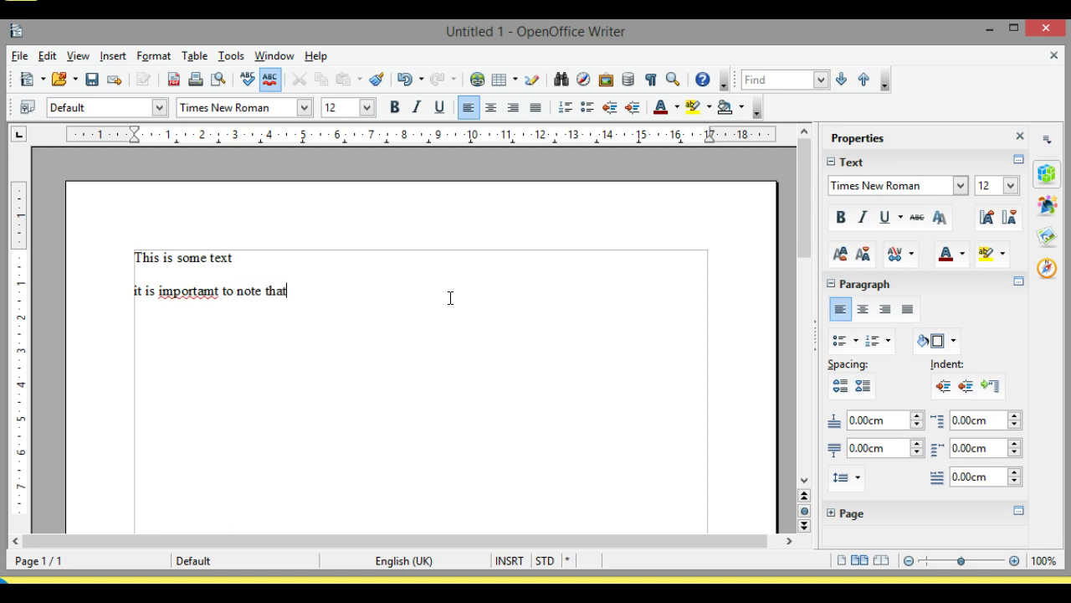
text( when we are working )
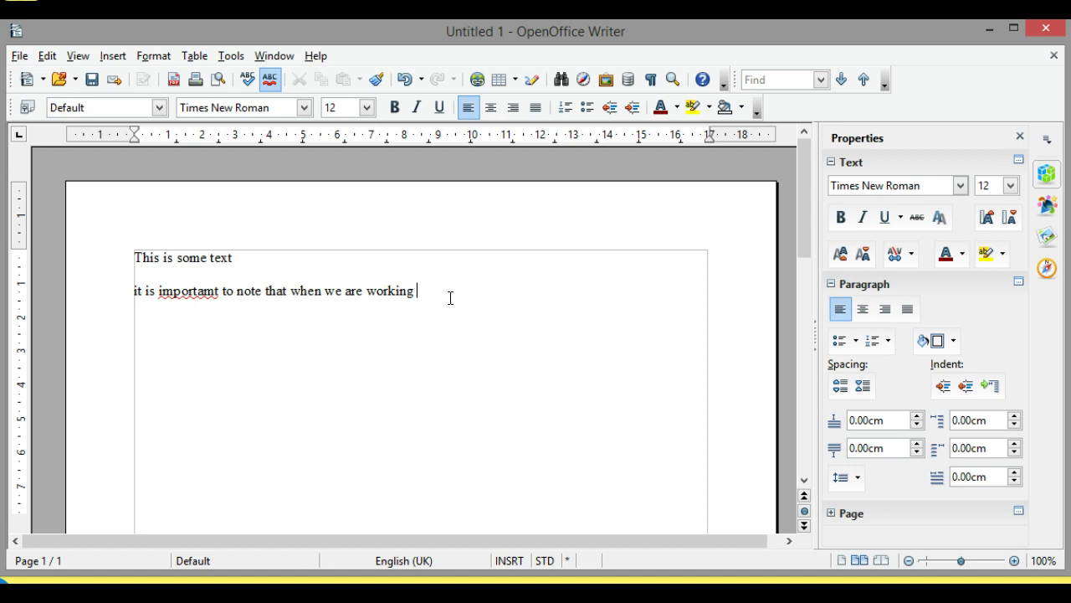
text(with a wordprocess or)
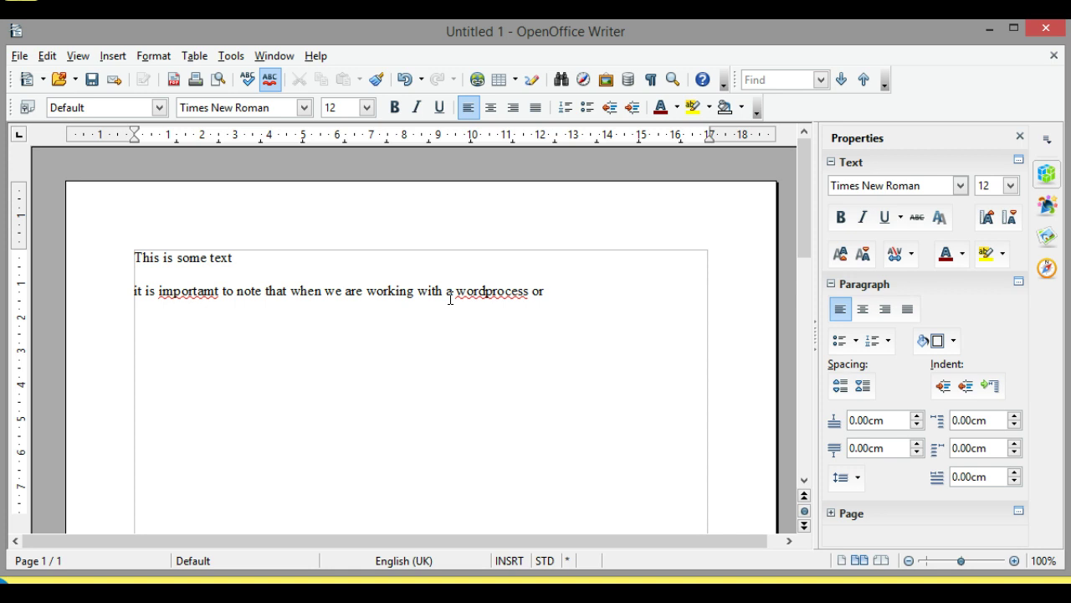
Join "wordprocess or" into "wordprocessor" and continue the sentence with "the only time"
key(BackSpace)
key(BackSpace)
key(BackSpace)
text(orthe o)
key(BackSpace)
key(BackSpace)
key(BackSpace)
key(BackSpace)
key(BackSpace)
text(the only time)
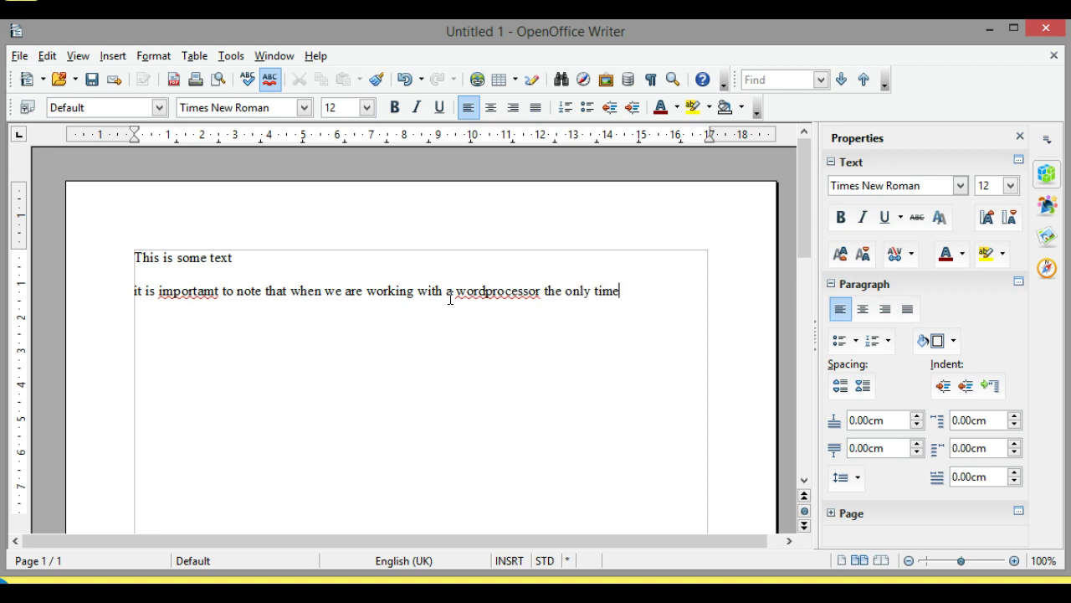
Finish the paragraph with "we use the return key is not at the end og a line but only at the end of a paragraph"
text( we use the ret)
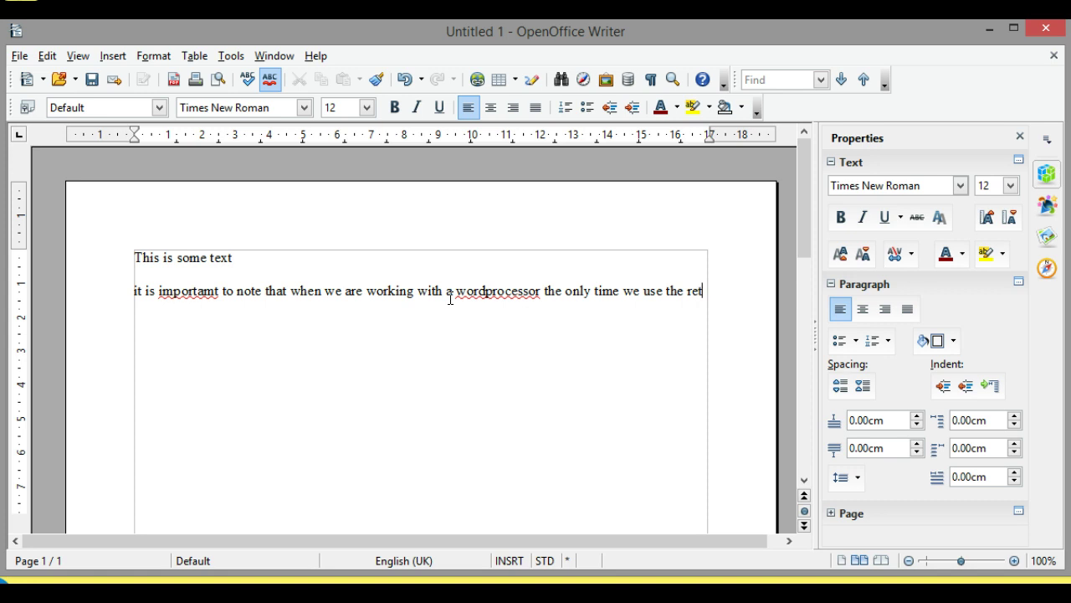
text(urn key i)
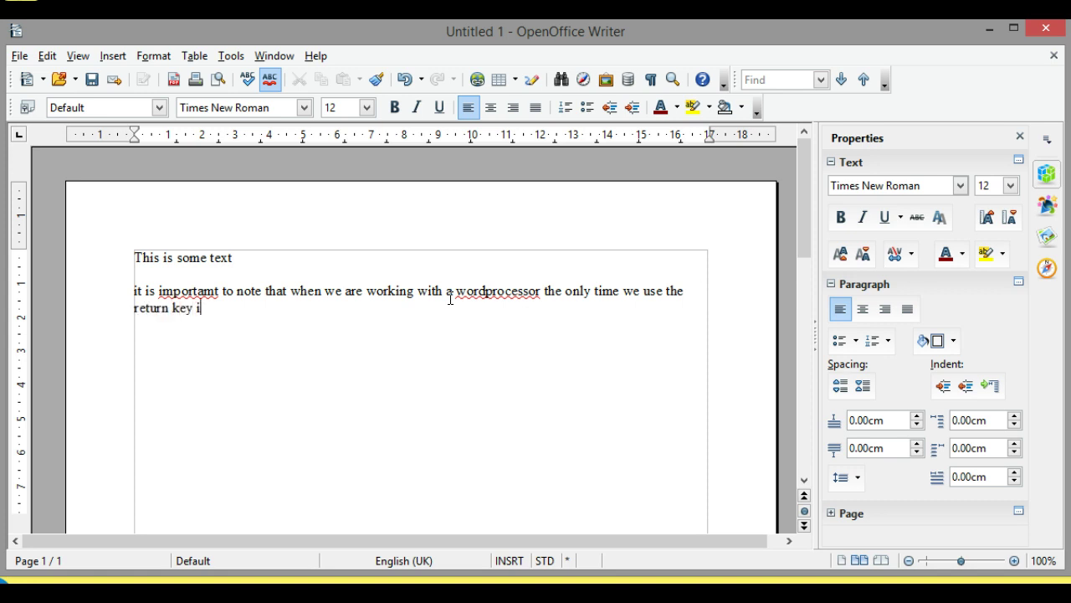
text(s not at the end og a lin)
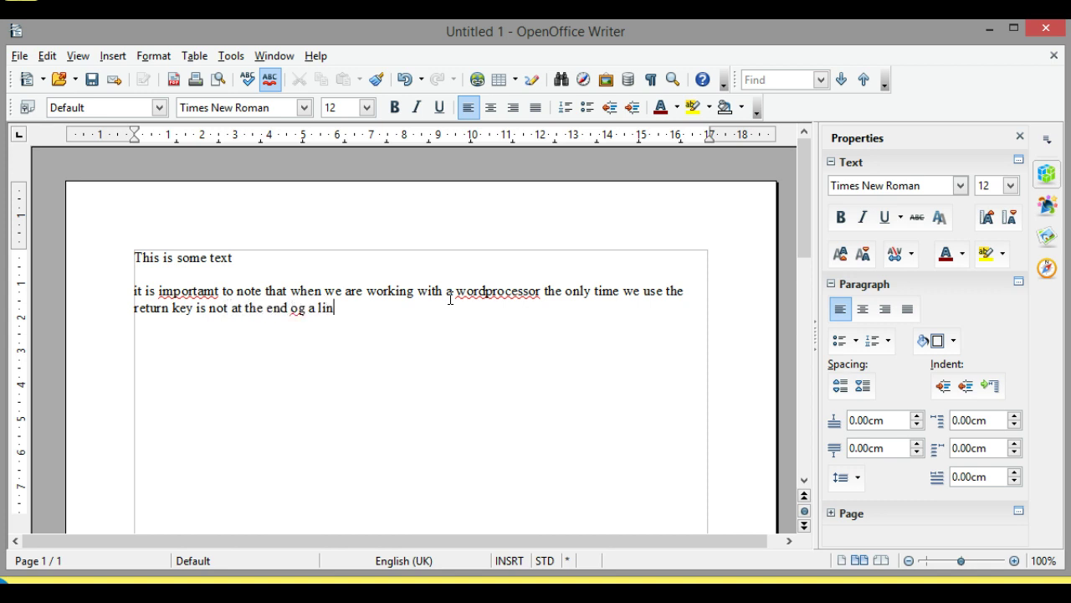
text(e but only at the end o)
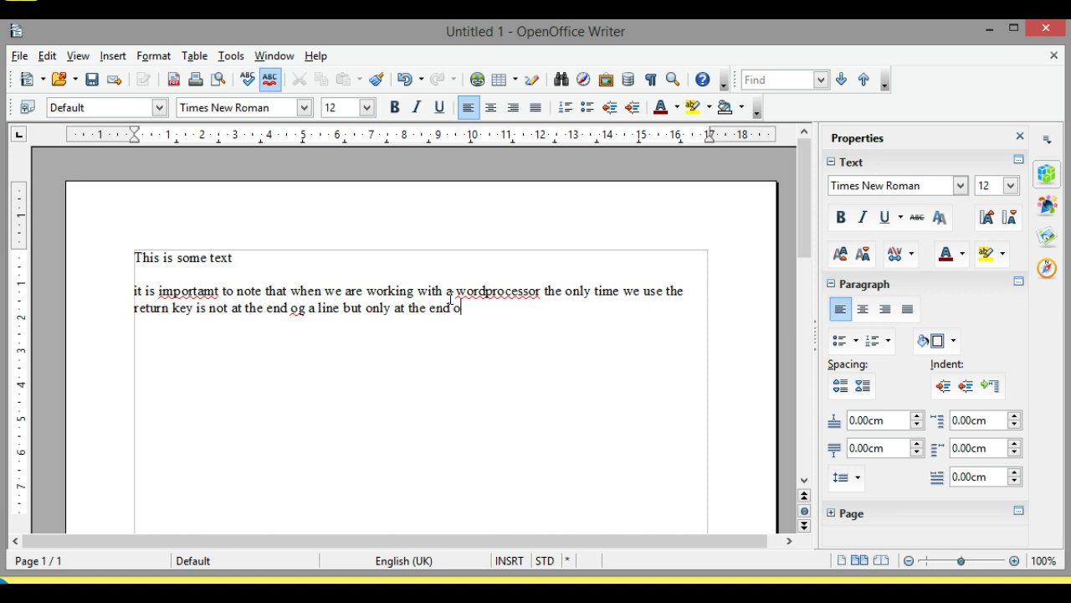
text(f a paragraph)
key(Return)
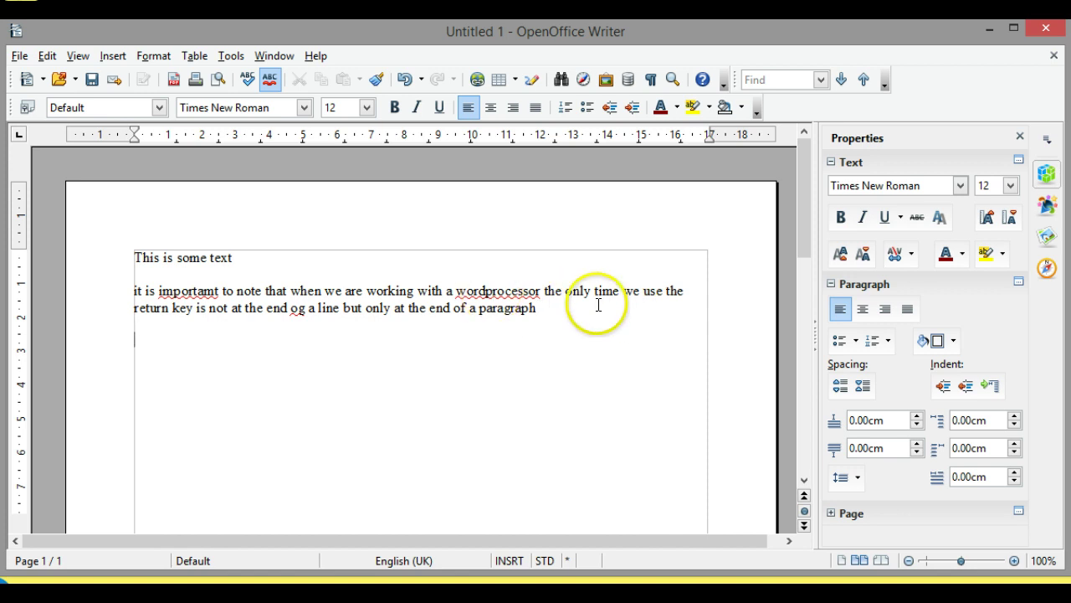
Replace "importamt" and "wordprocessor" in the second paragraph with the suggested spellings "important" and "word processor"
click(206, 292)
key(BackSpace)
text(n)
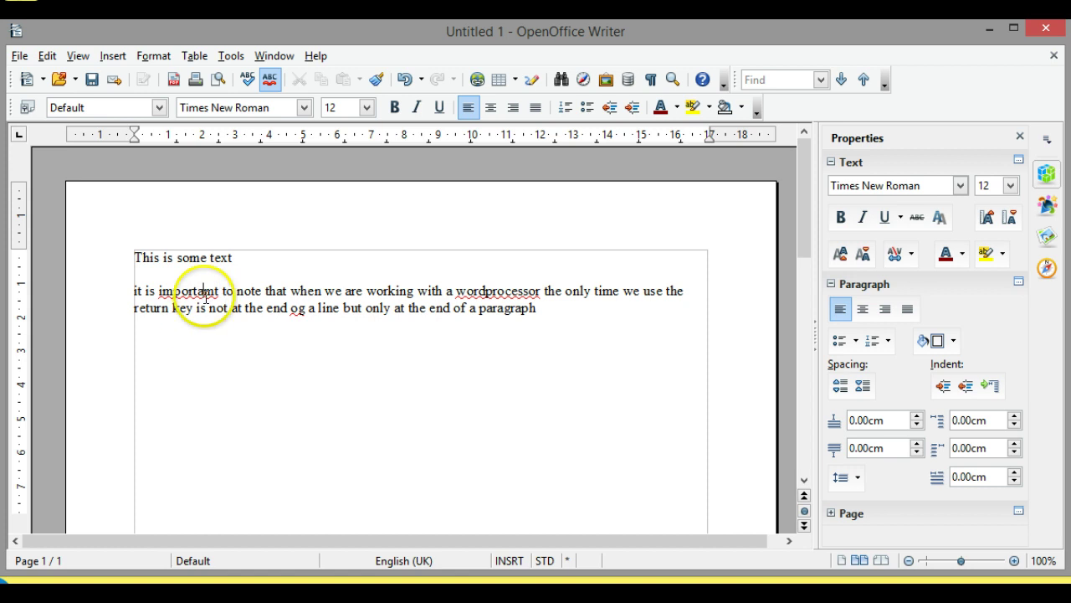
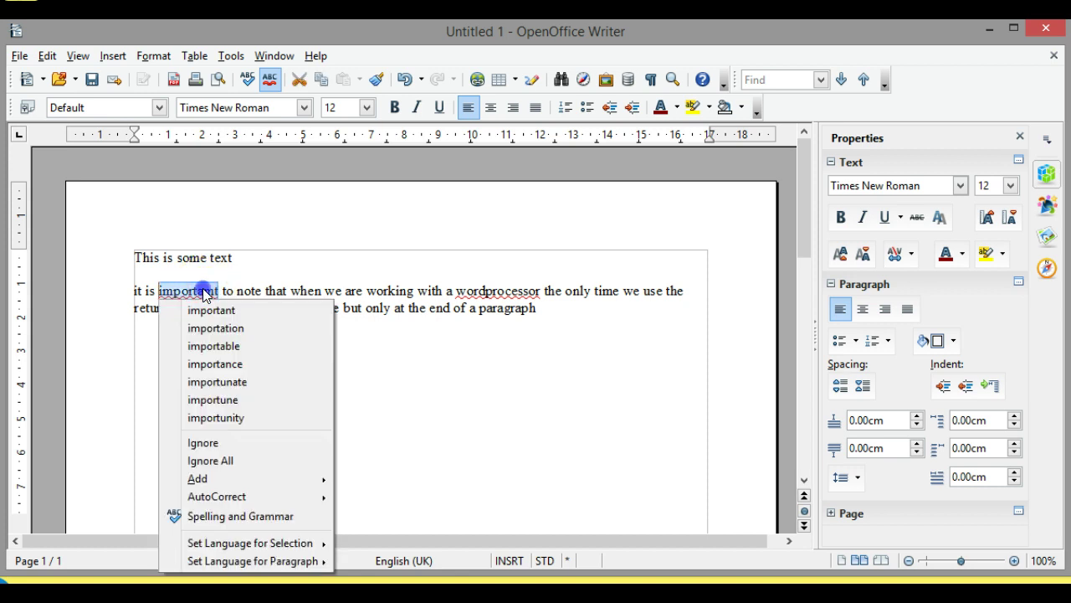
click(205, 297)
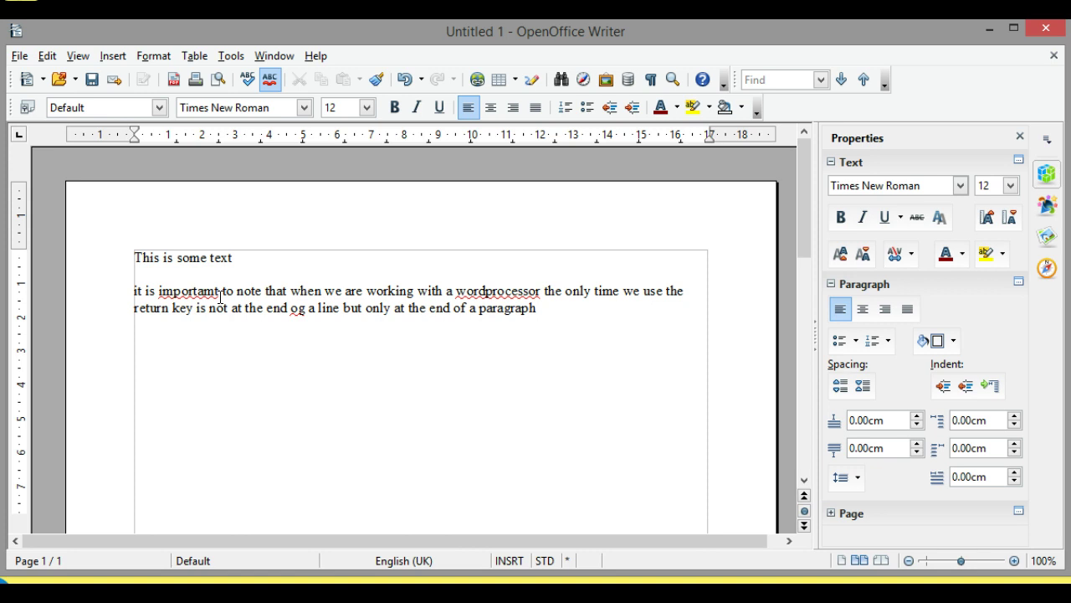
click(212, 296)
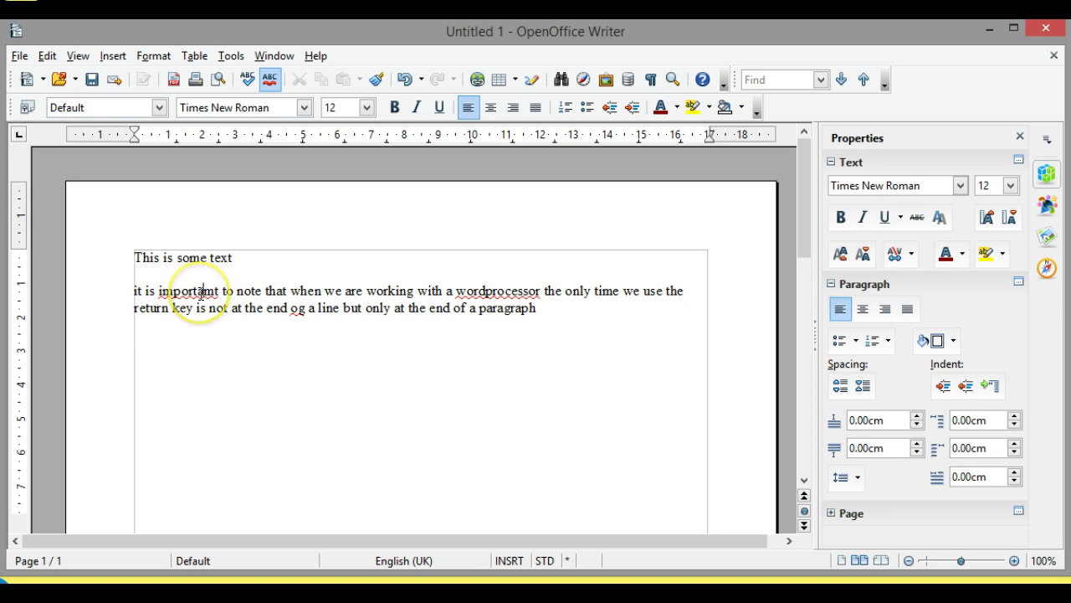
right_click(202, 293)
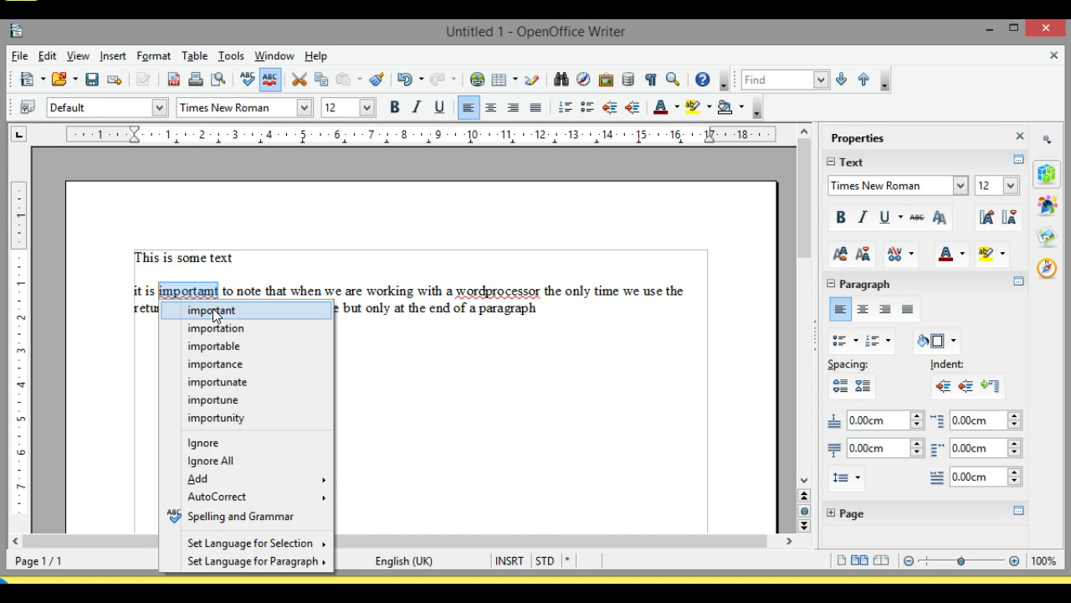
click(215, 311)
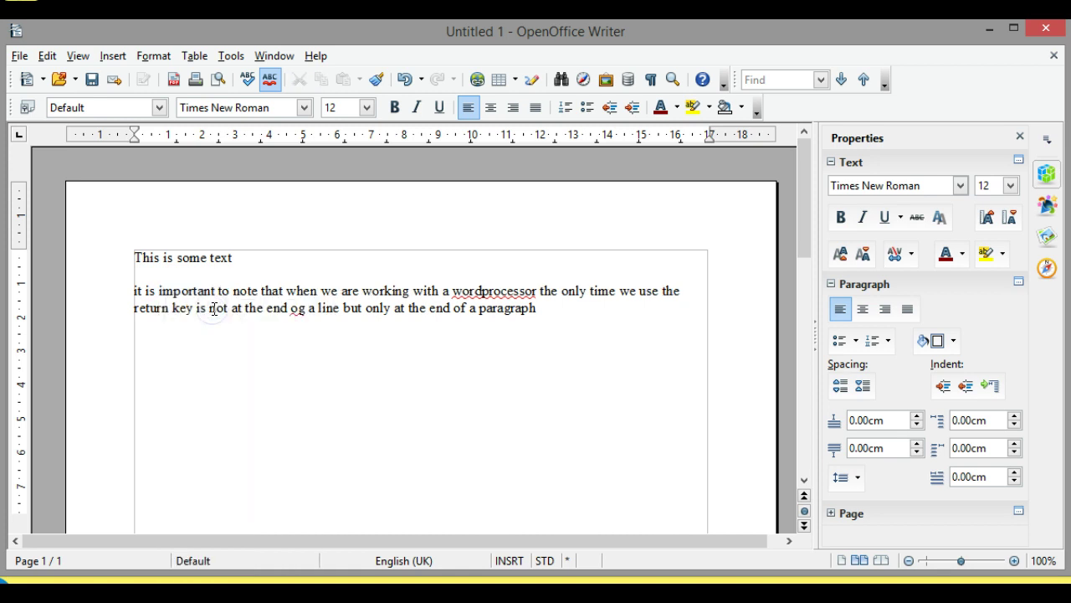
right_click(486, 293)
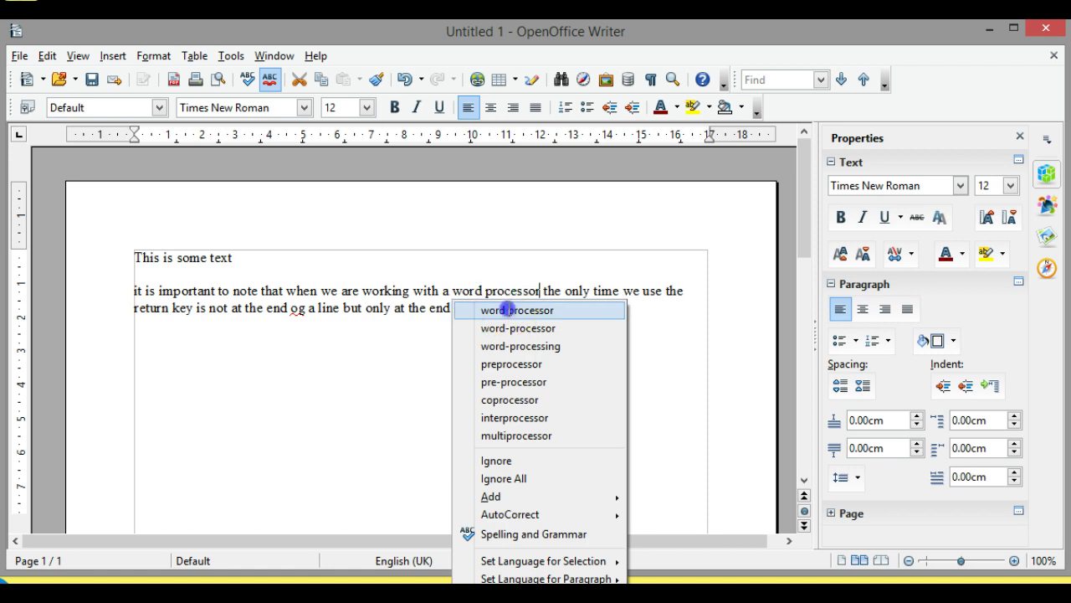
click(510, 311)
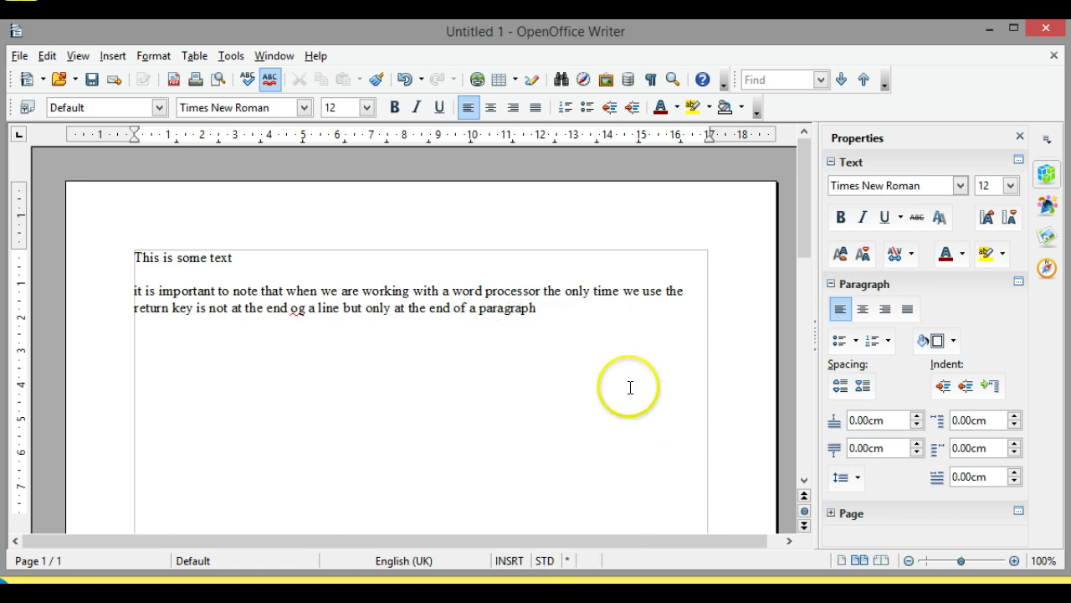
Replace "og" with the suggested spelling "of" and end the second paragraph with a full stop and a new line
right_click(299, 308)
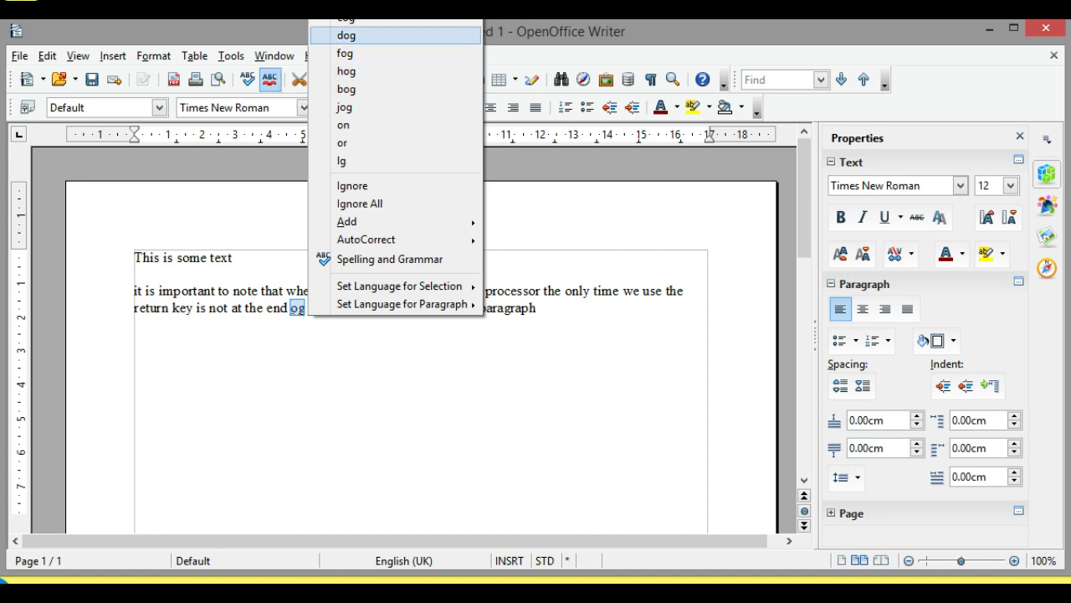
click(345, 7)
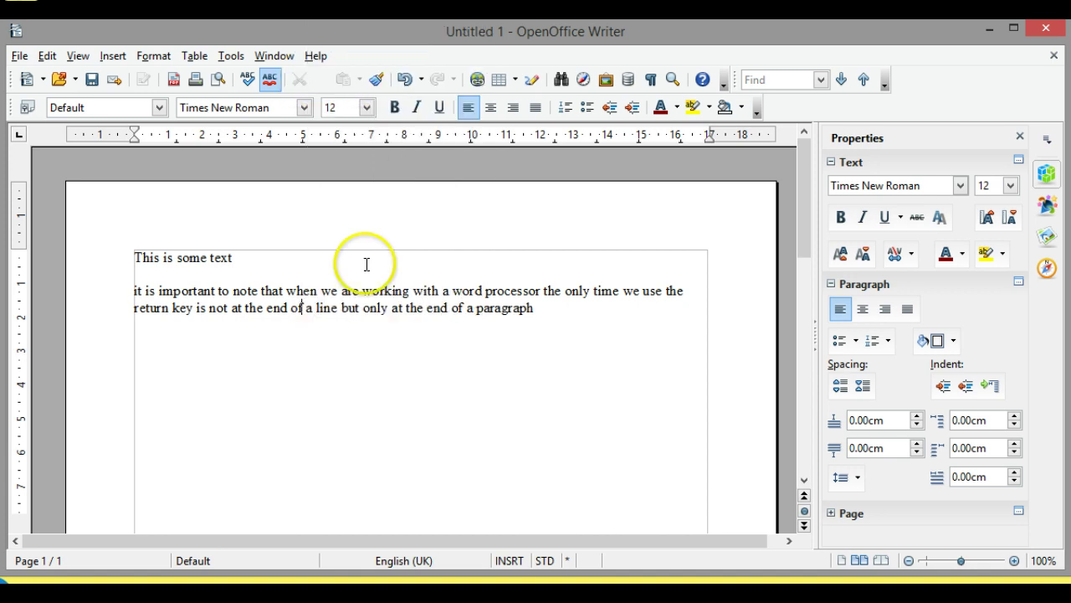
click(560, 306)
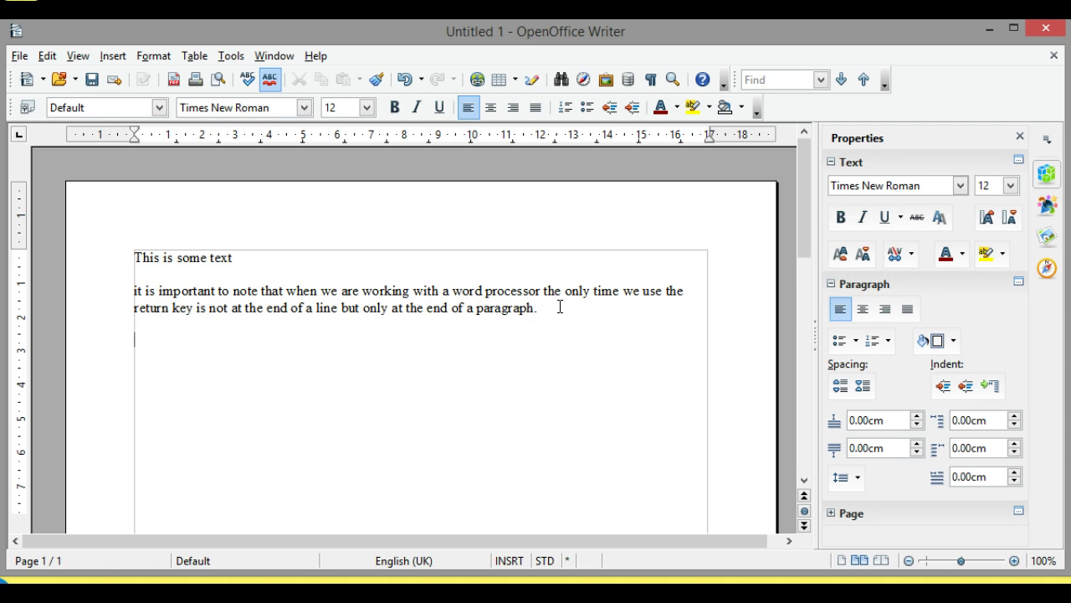
Apply the Heading 1 paragraph style to the line "This is some text"
click(222, 251)
click(159, 107)
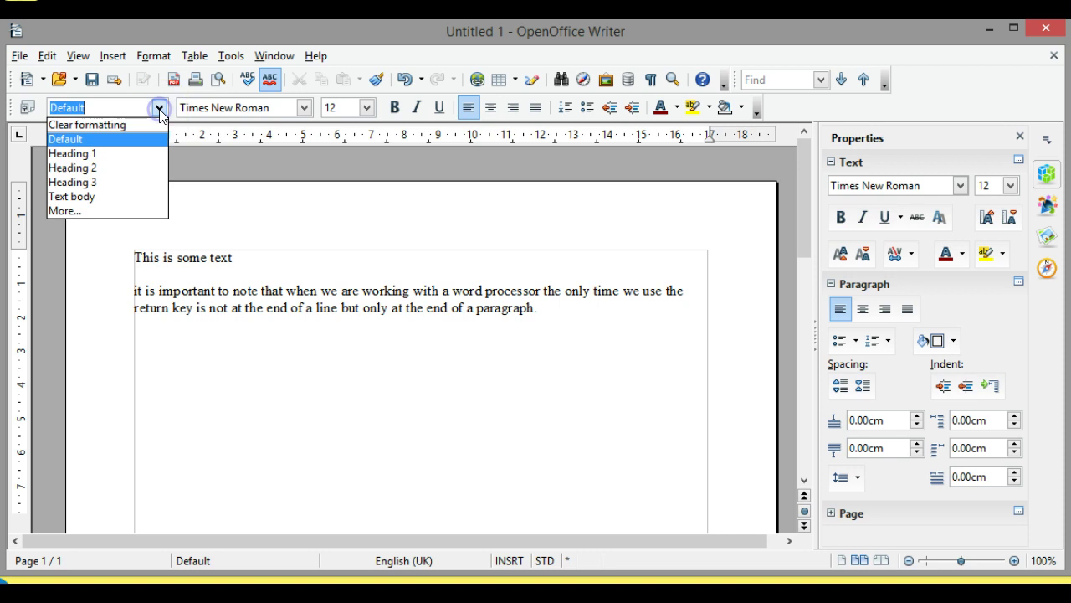
click(148, 155)
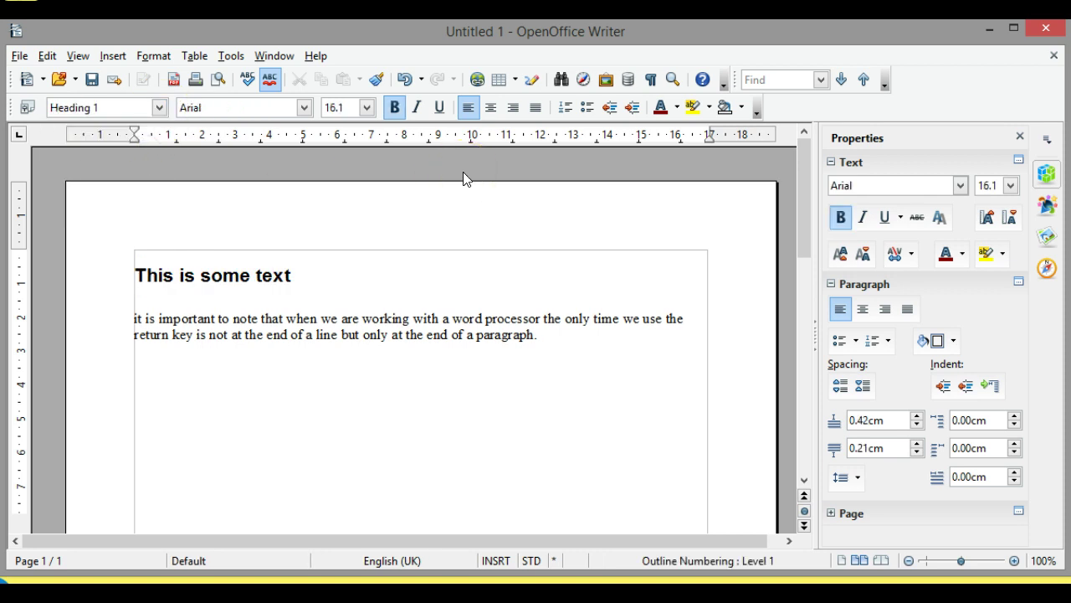
Change the paragraph style of the first line to Heading 2
click(159, 107)
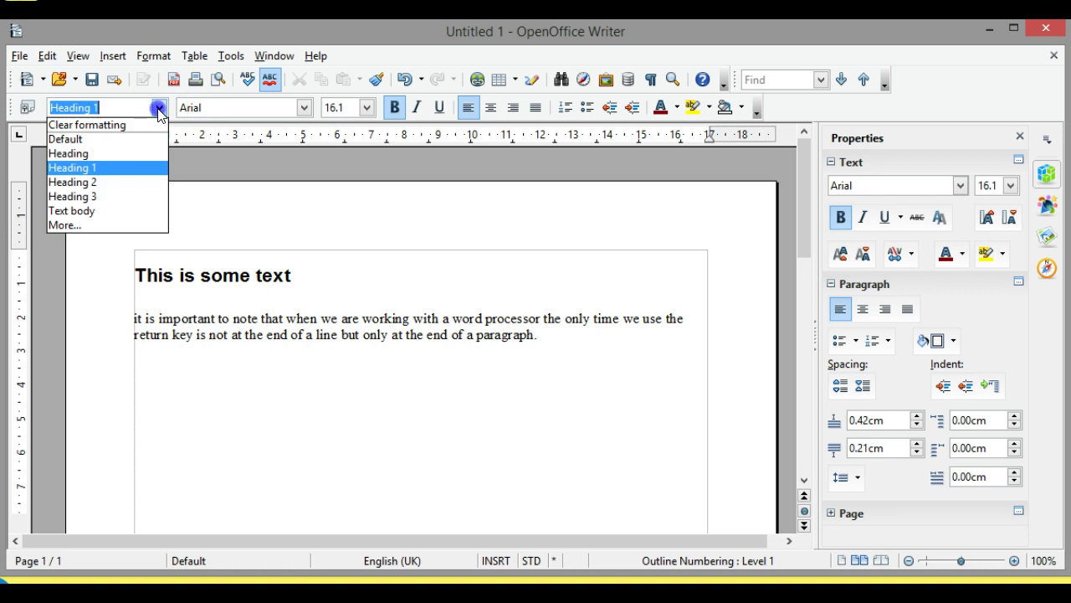
click(141, 180)
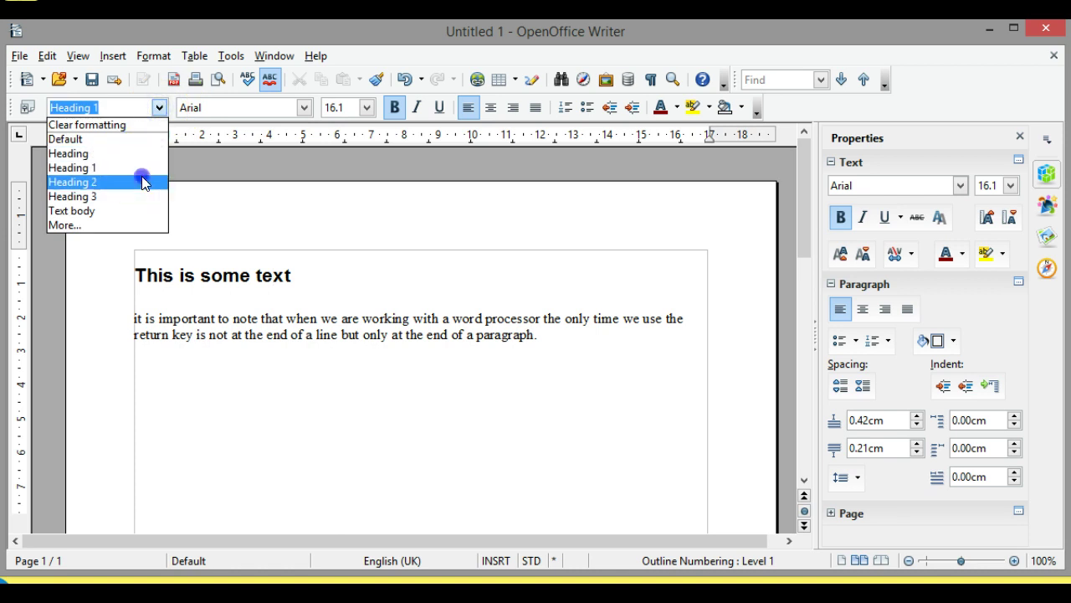
Try the Heading 3 paragraph style on the line "This is some text" and return the line to the Default style
click(159, 107)
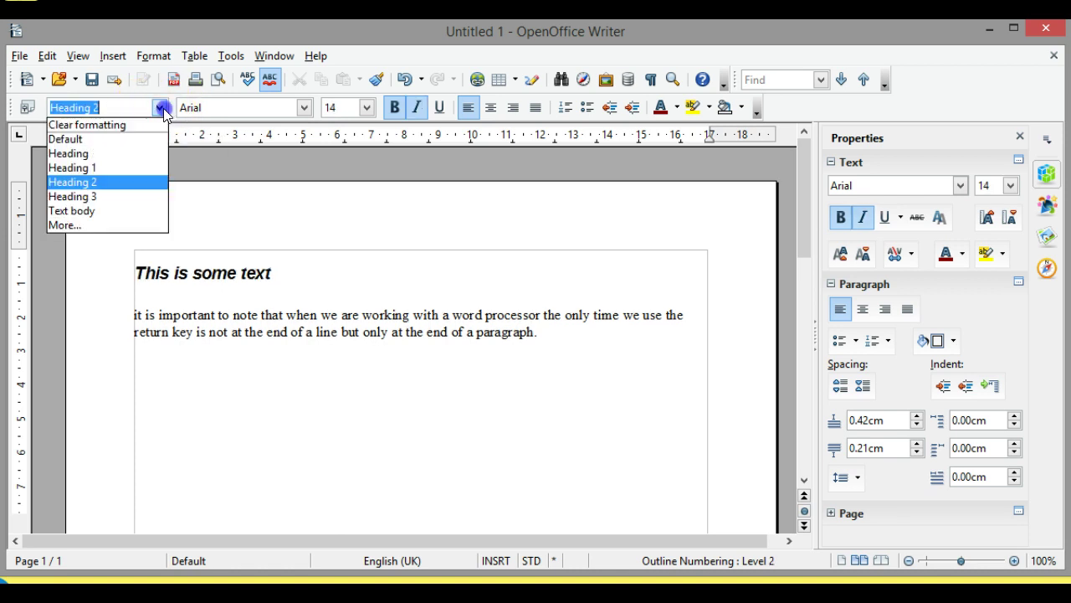
click(121, 196)
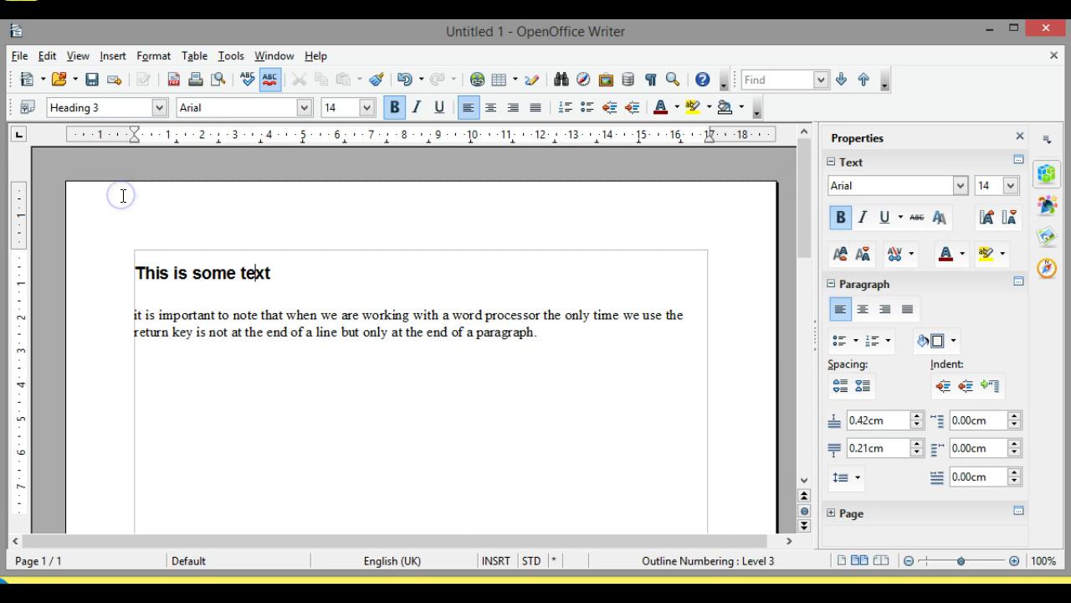
click(154, 108)
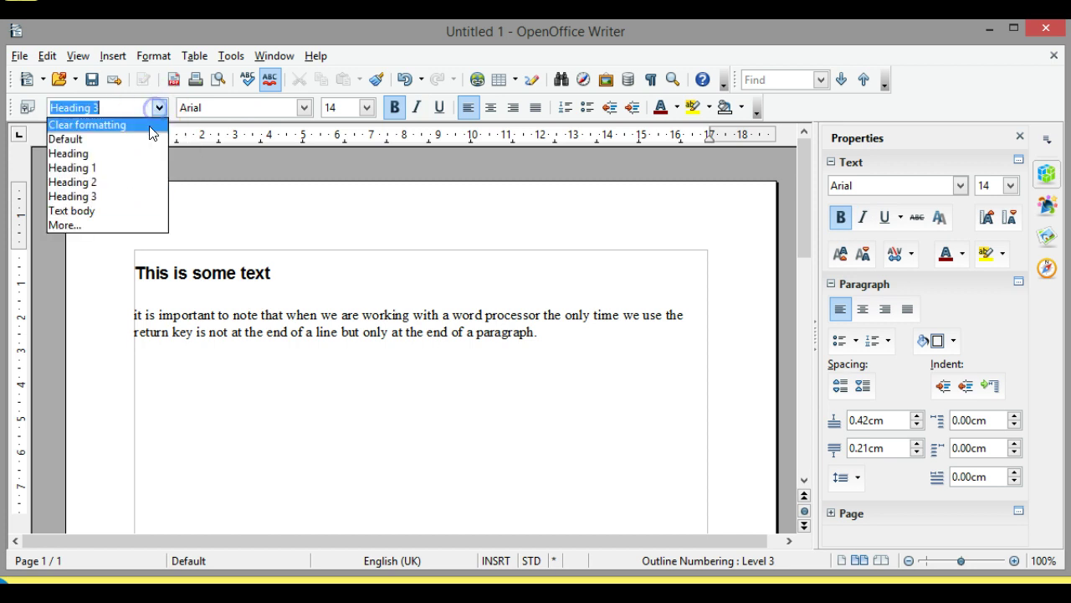
click(143, 139)
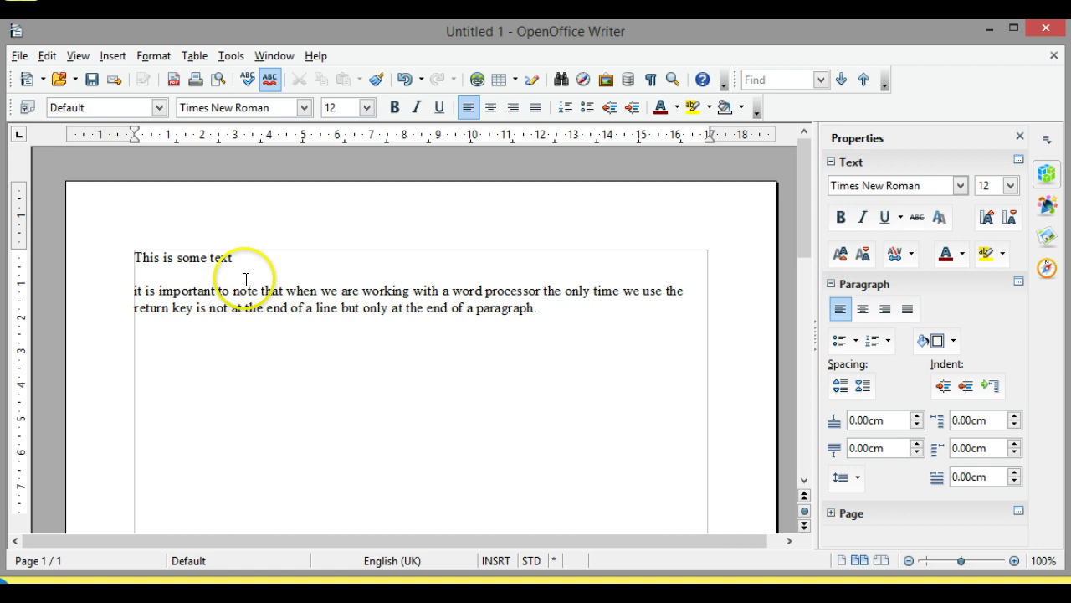
Select the whole first line, "This is some text"
drag(136, 255, 232, 258)
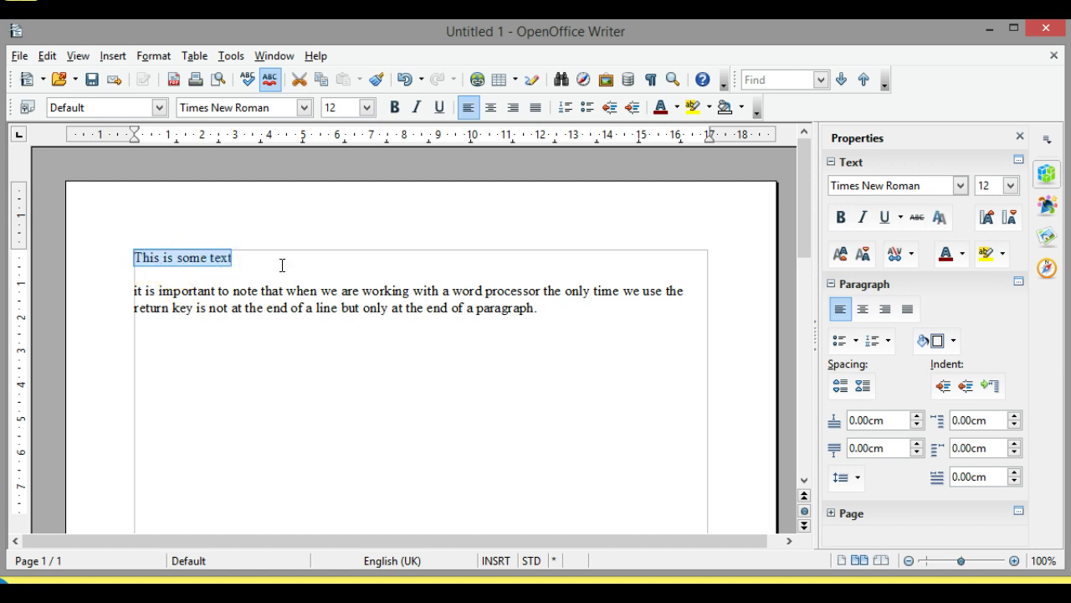
click(282, 265)
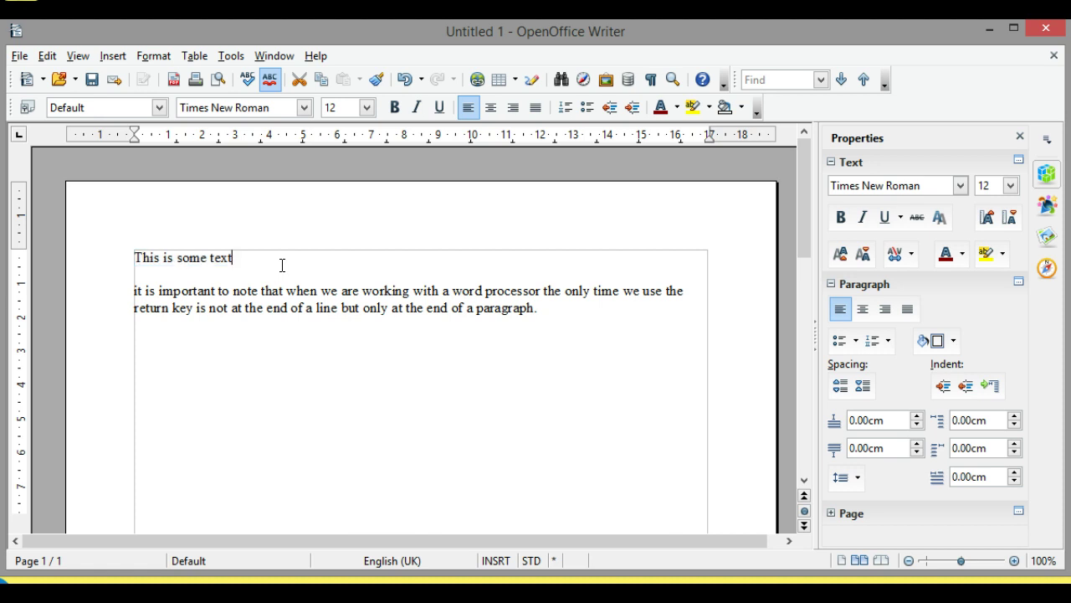
key(shift+Left)
key(shift+Left)
key(shift+Left)
key(shift+Left)
key(shift+Left)
key(shift+Left)
key(shift+Left)
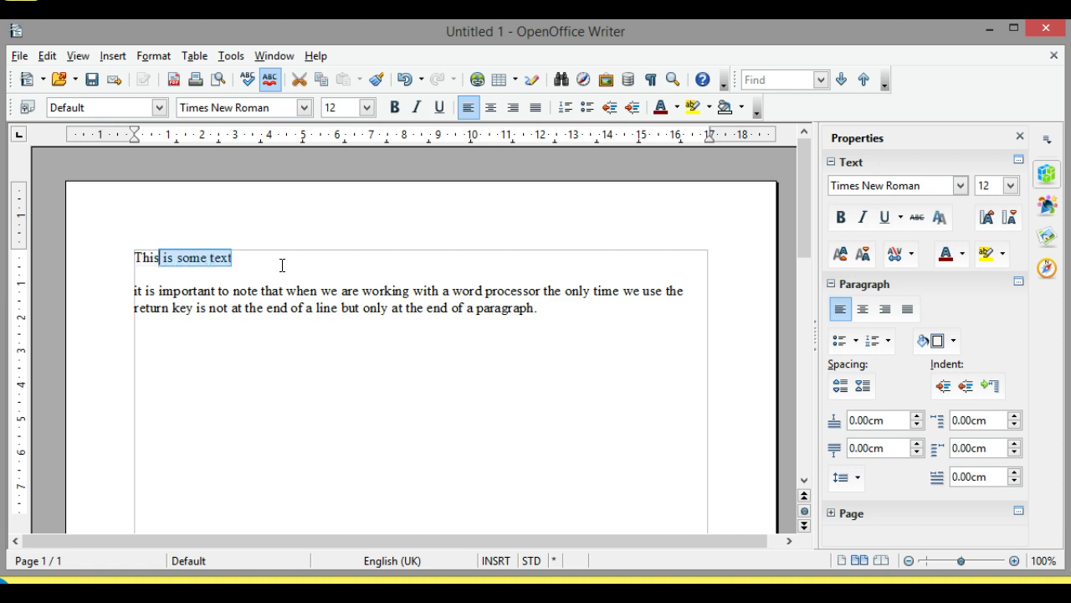
key(shift+Left)
Try bold and italic on the selected first line and remove both formats again
click(840, 220)
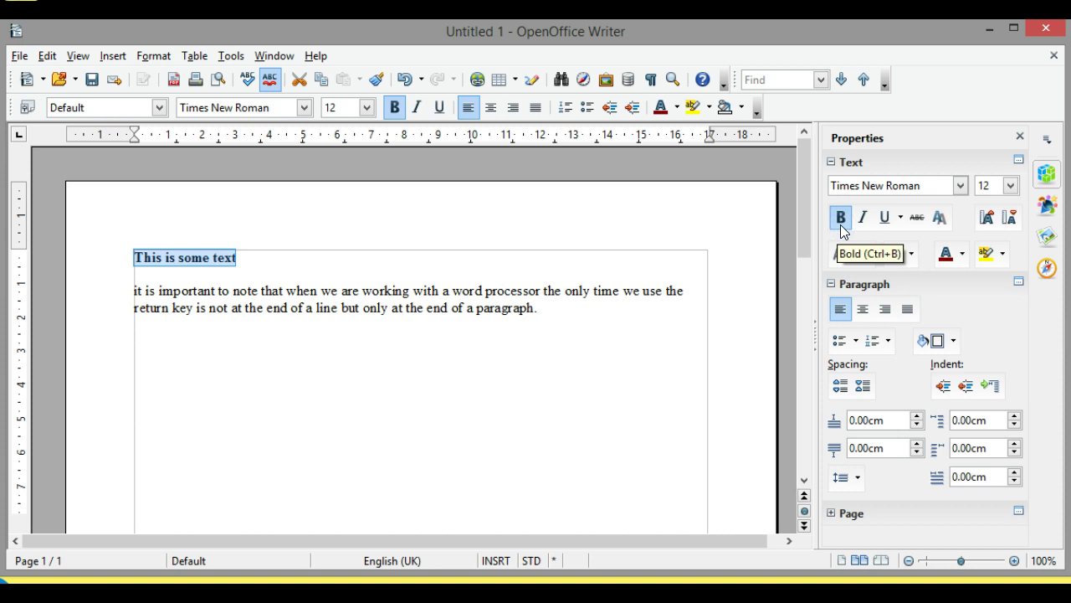
click(861, 218)
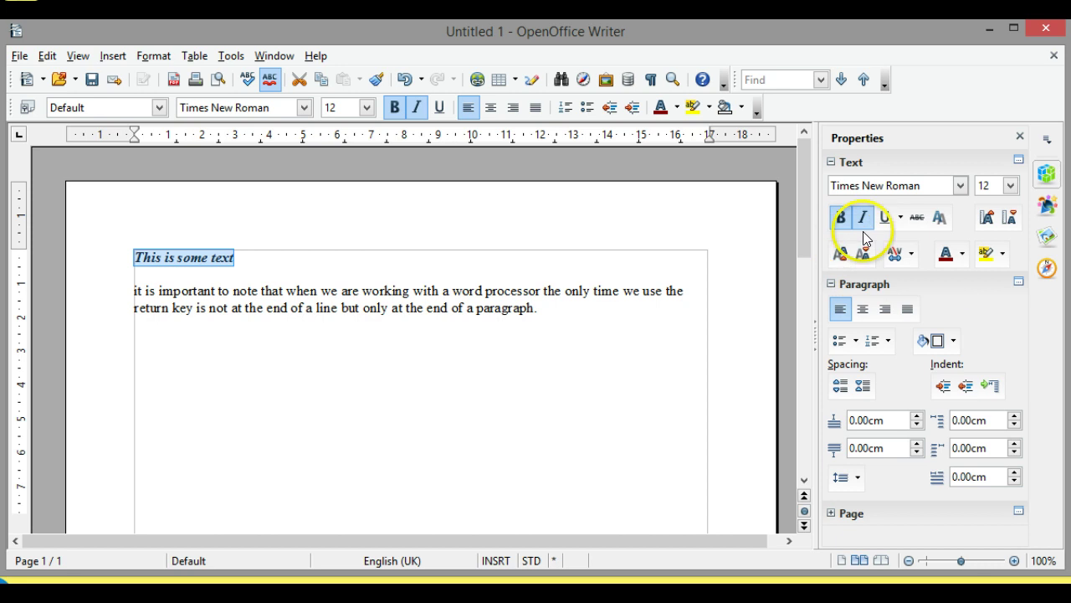
click(861, 219)
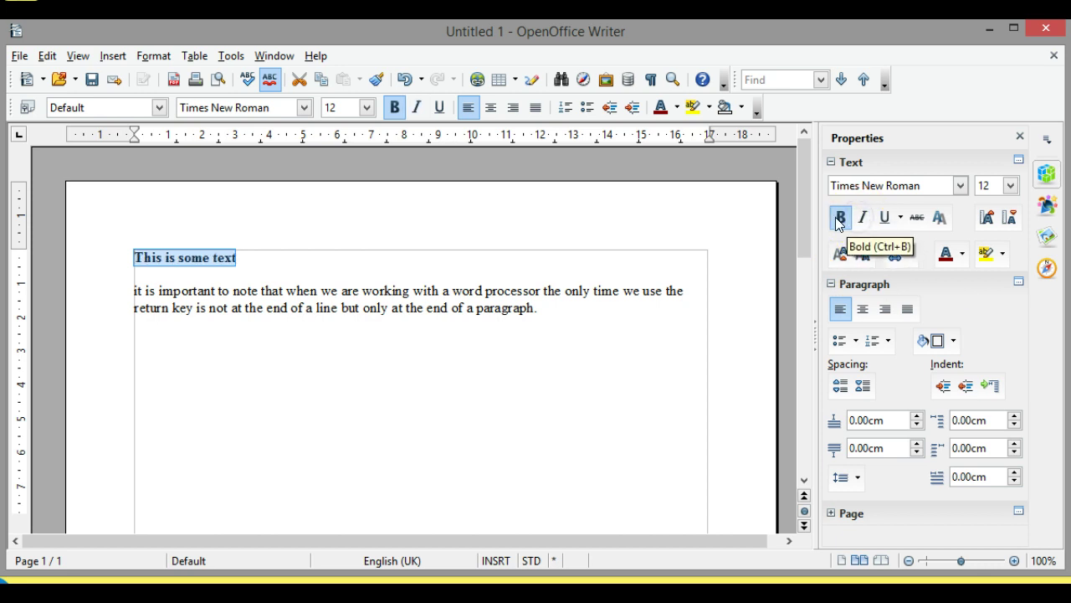
click(840, 220)
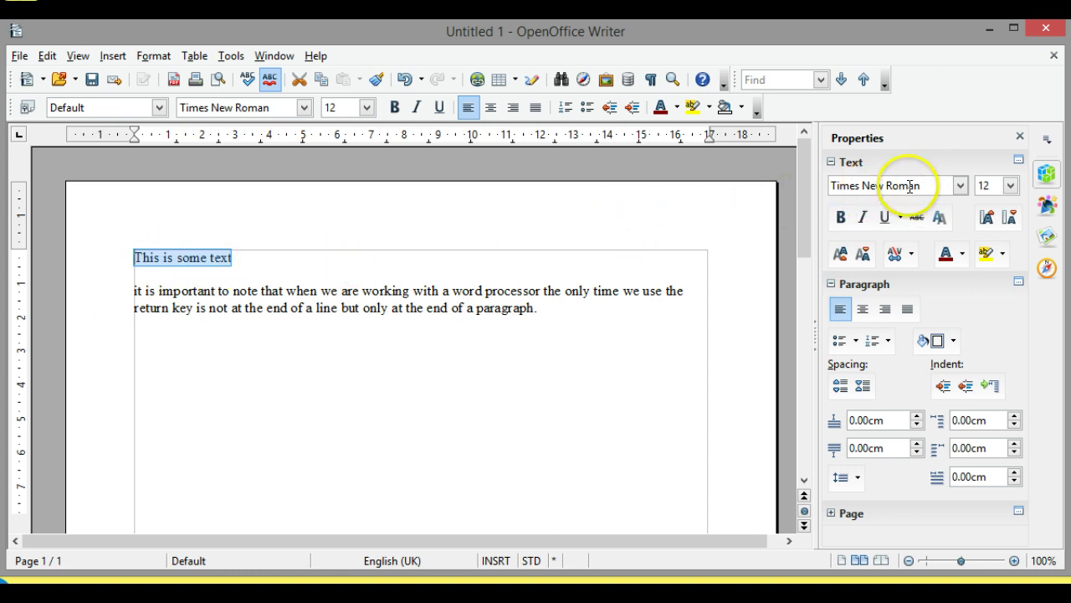
Change the font of the selected first line to Verdana and place the cursor before the word "text"
click(960, 185)
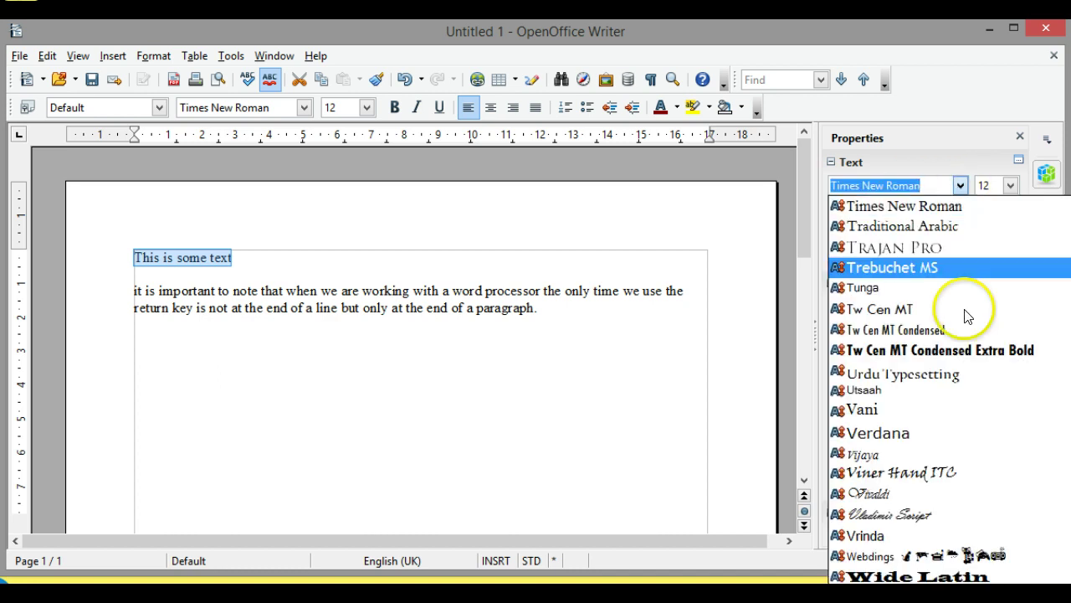
scroll(959, 432, down, 3)
key(Return)
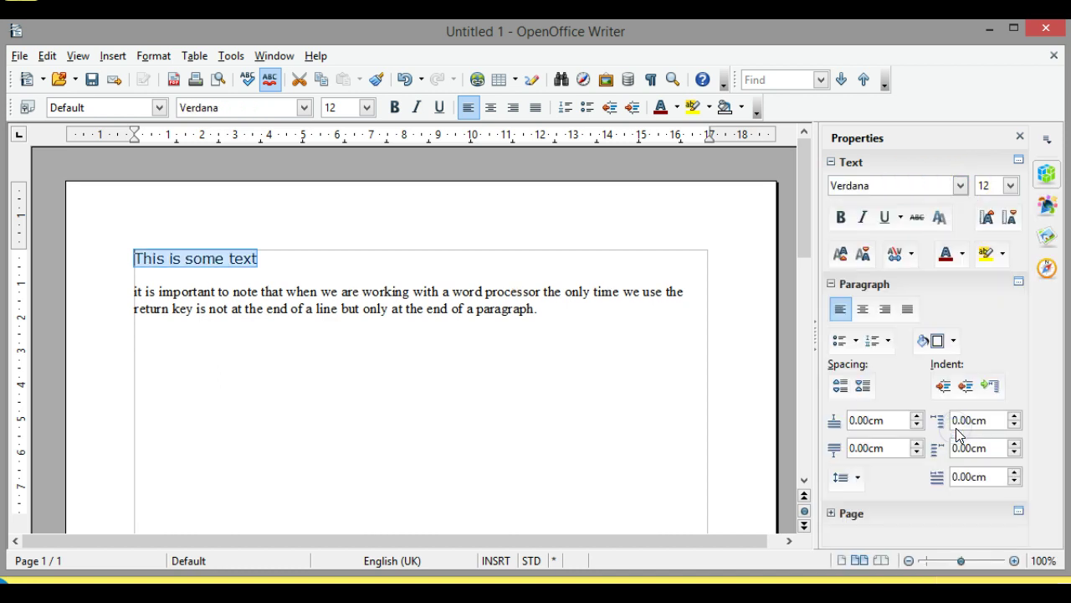
click(615, 319)
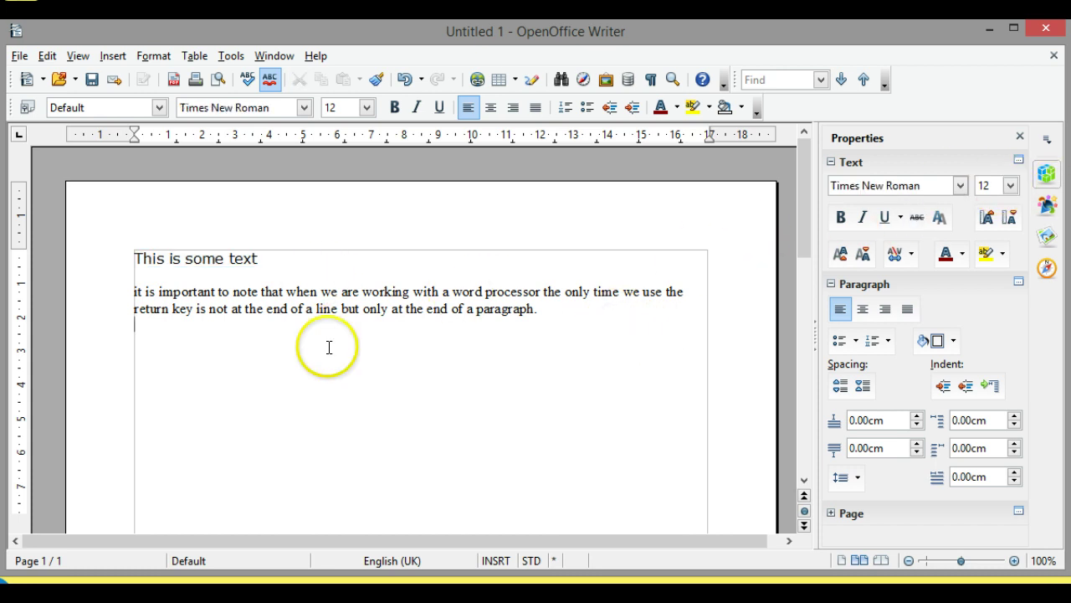
click(229, 258)
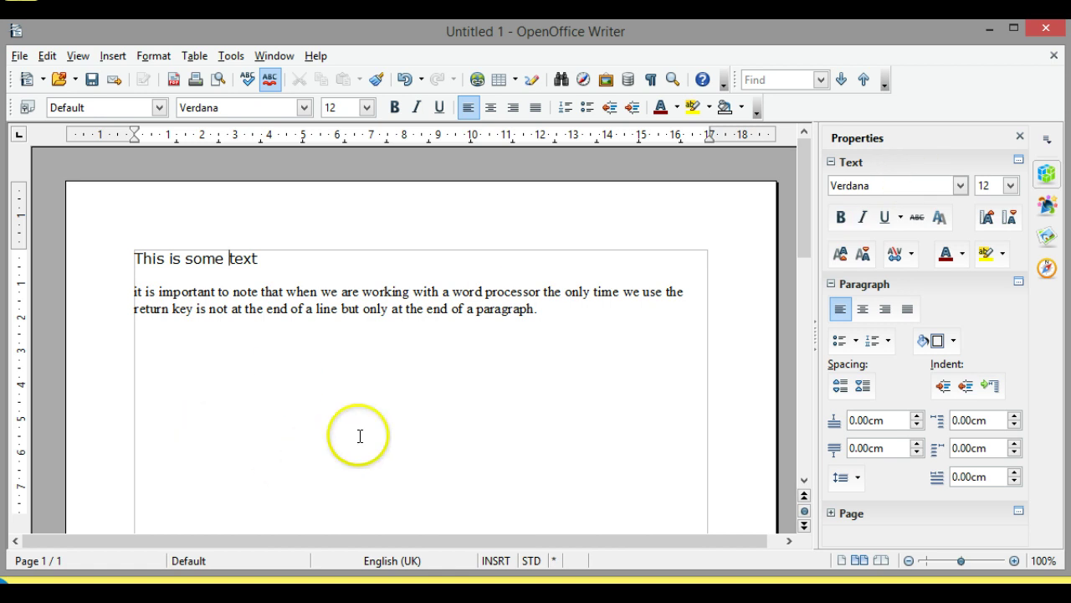
Save the document as "test" in ODF Text Document format in the SkyDrive Documents folder
click(18, 56)
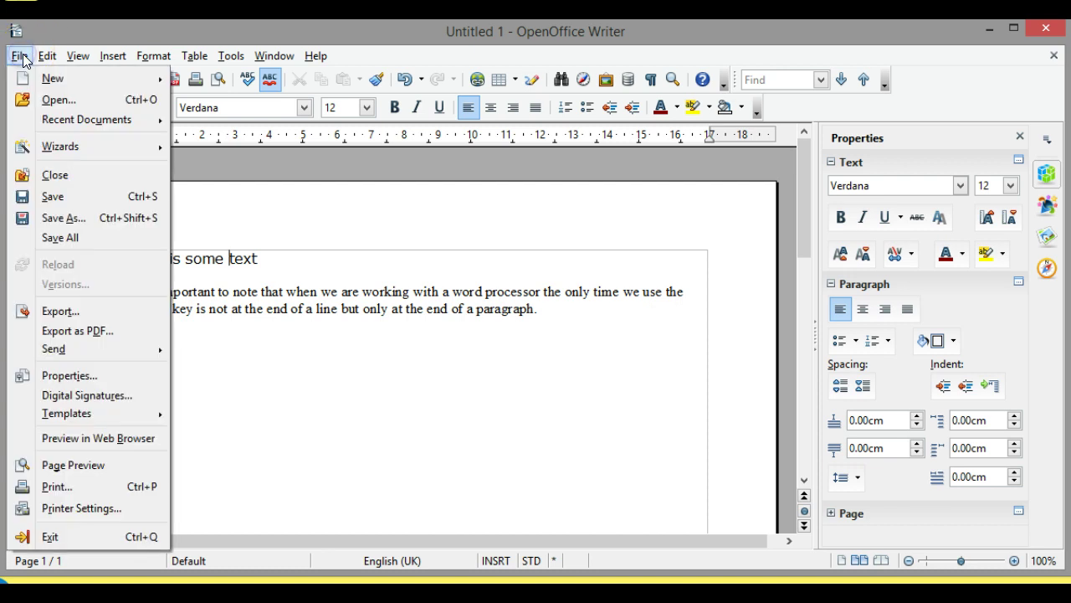
click(78, 203)
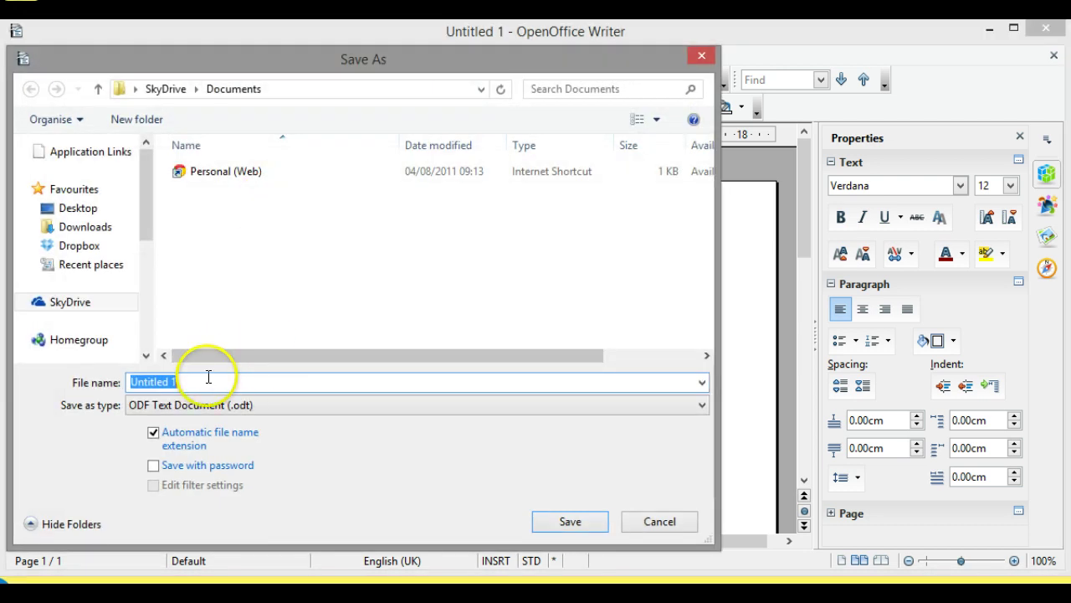
text(test)
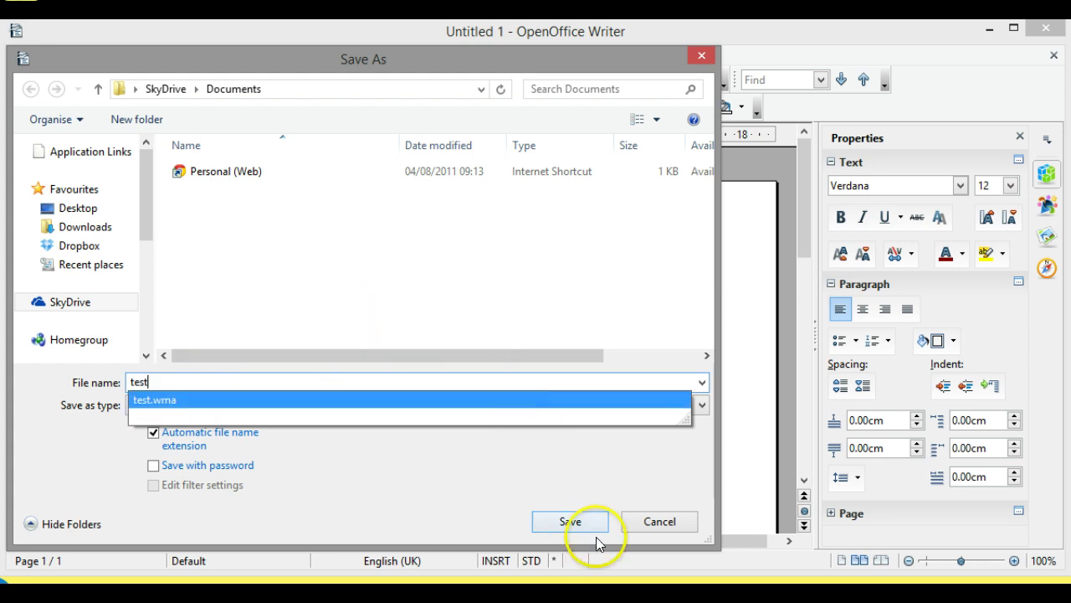
click(571, 522)
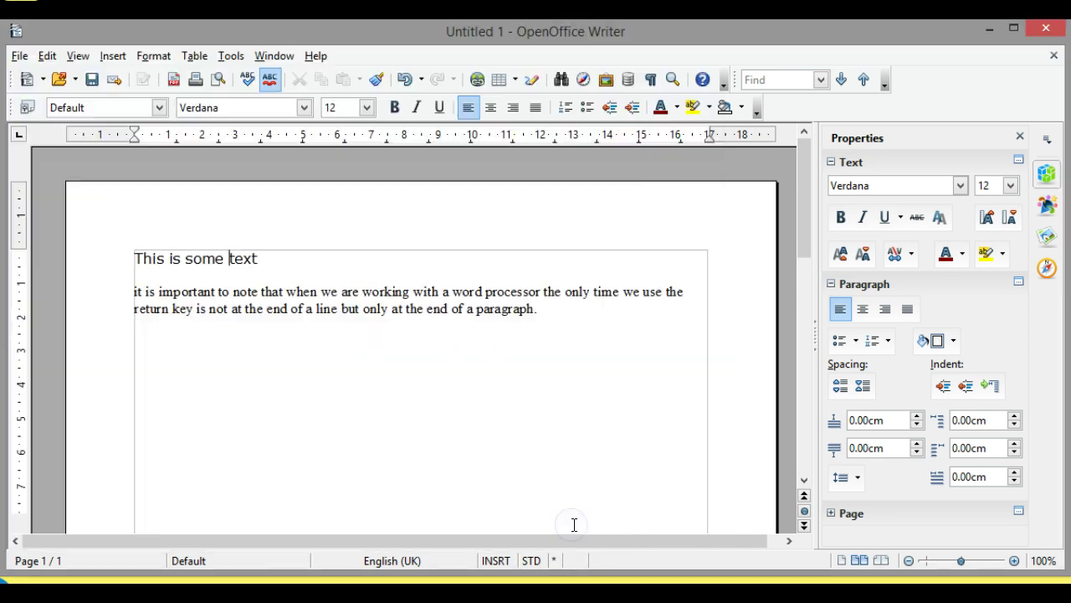
Examine the Save As dialog for the saved document and close it without saving a copy
click(19, 55)
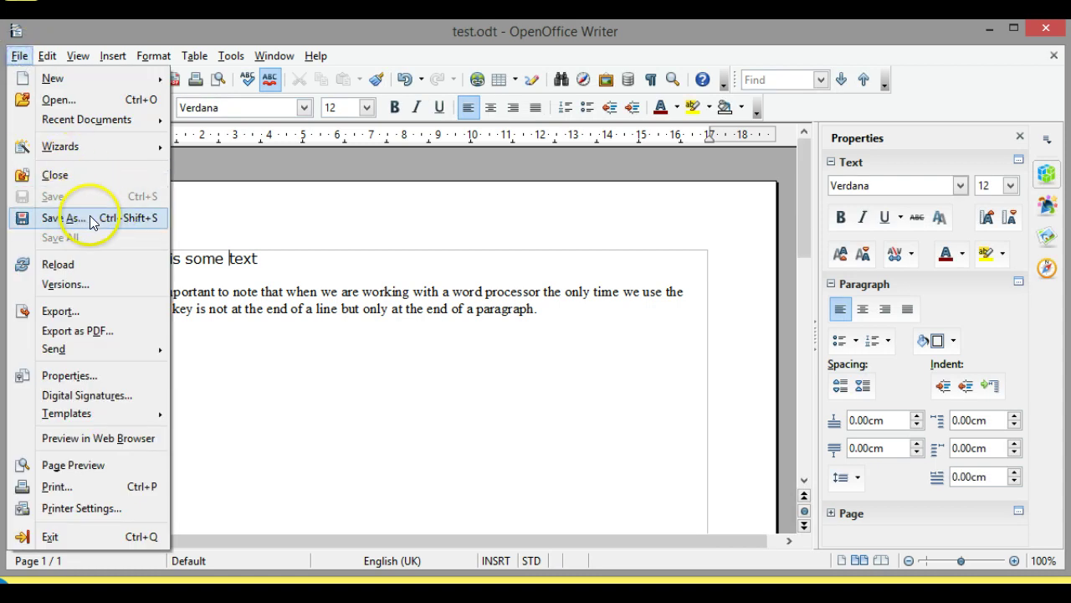
key(Escape)
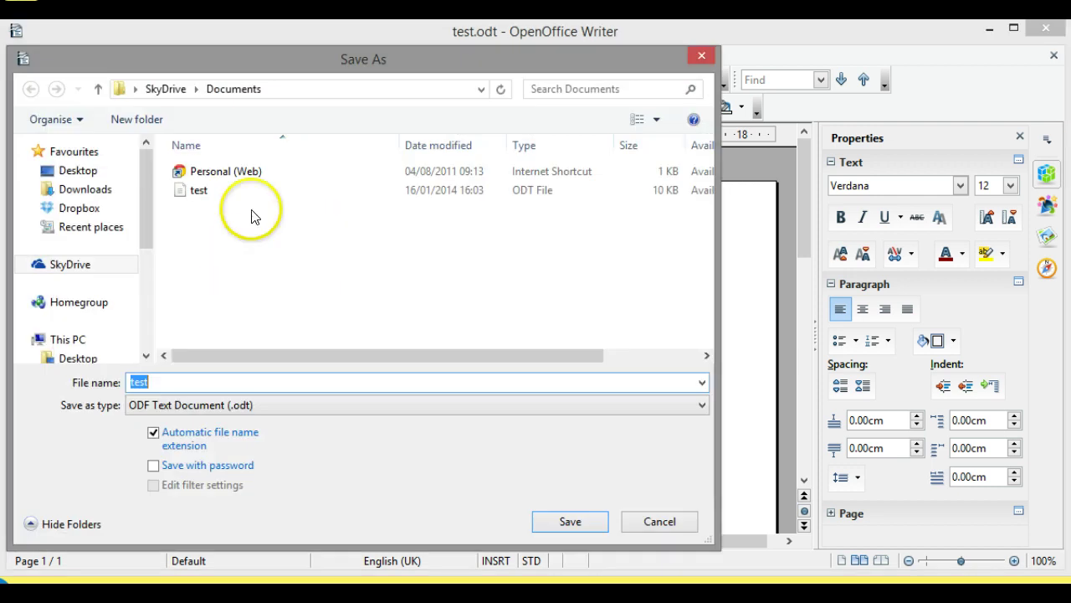
click(670, 519)
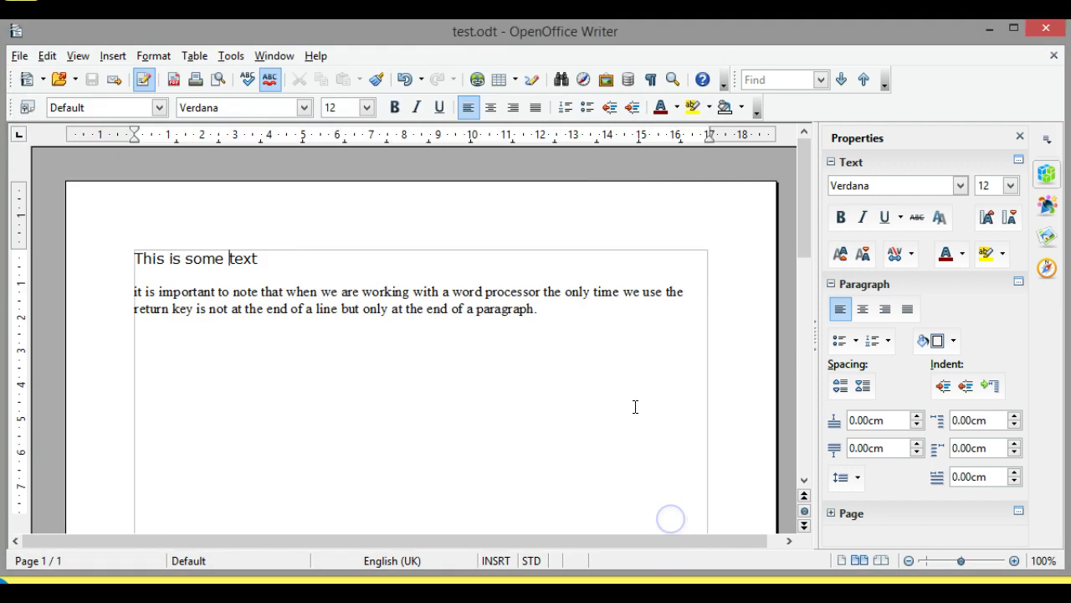